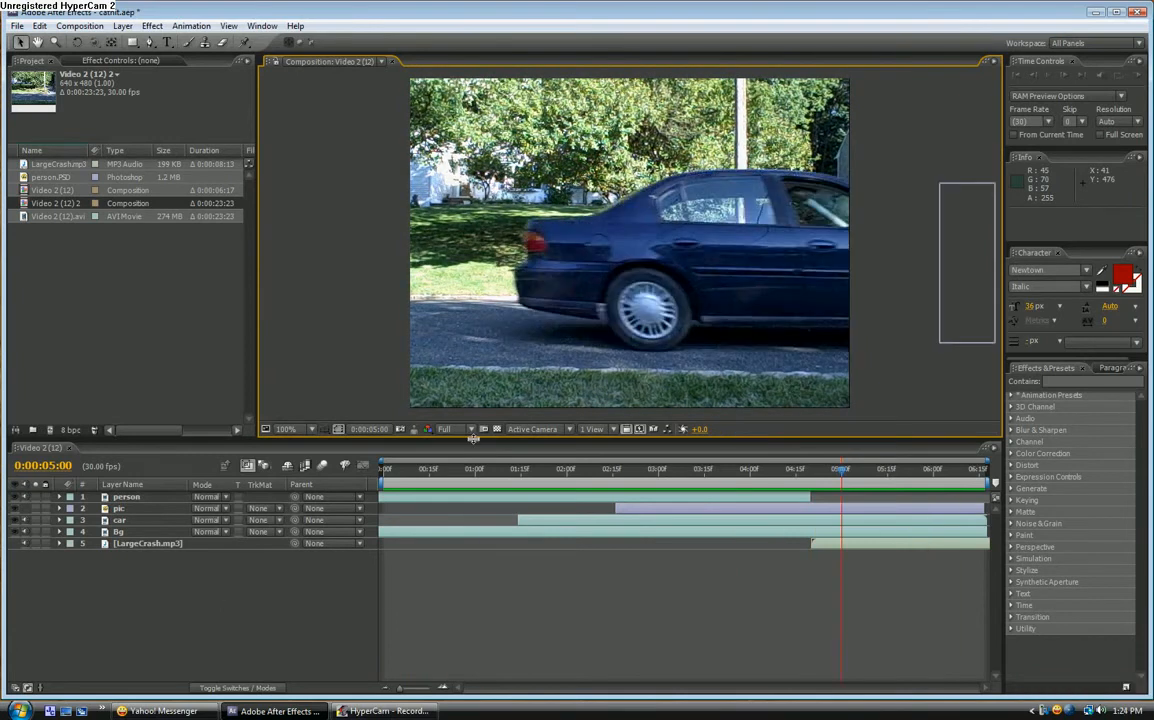
- Create a new composition from the Video 2 (12).avi footage
left_click_drag(418, 471, 843, 471)
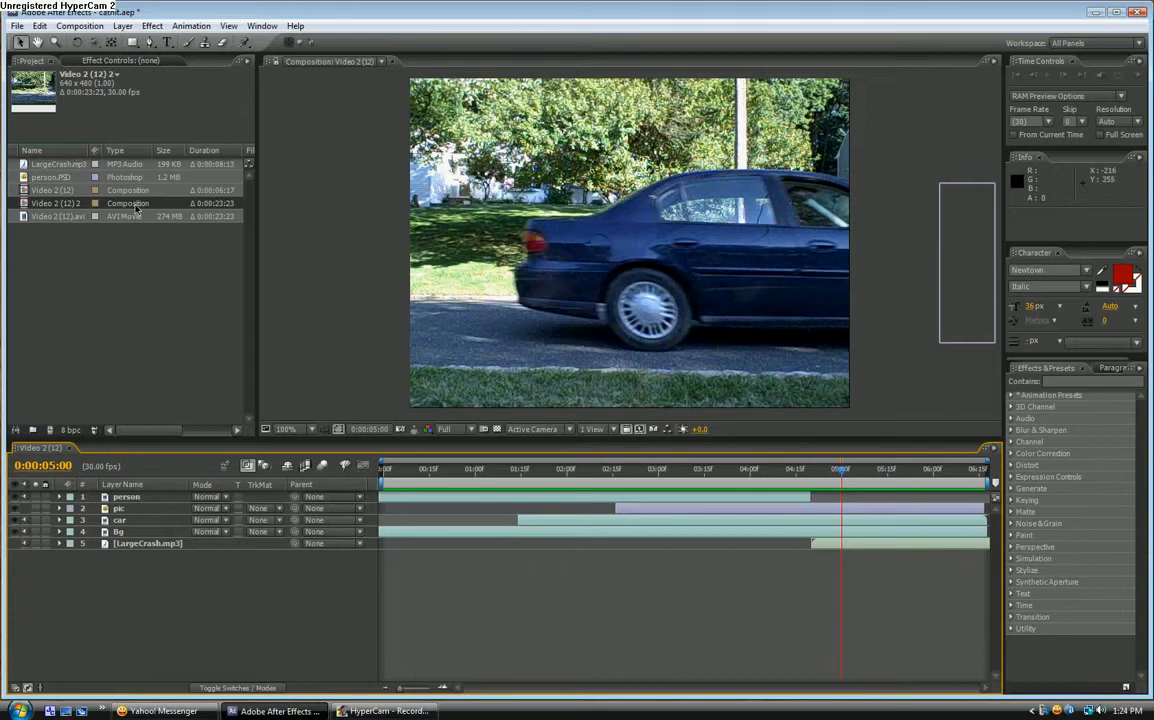
left_click(57, 217)
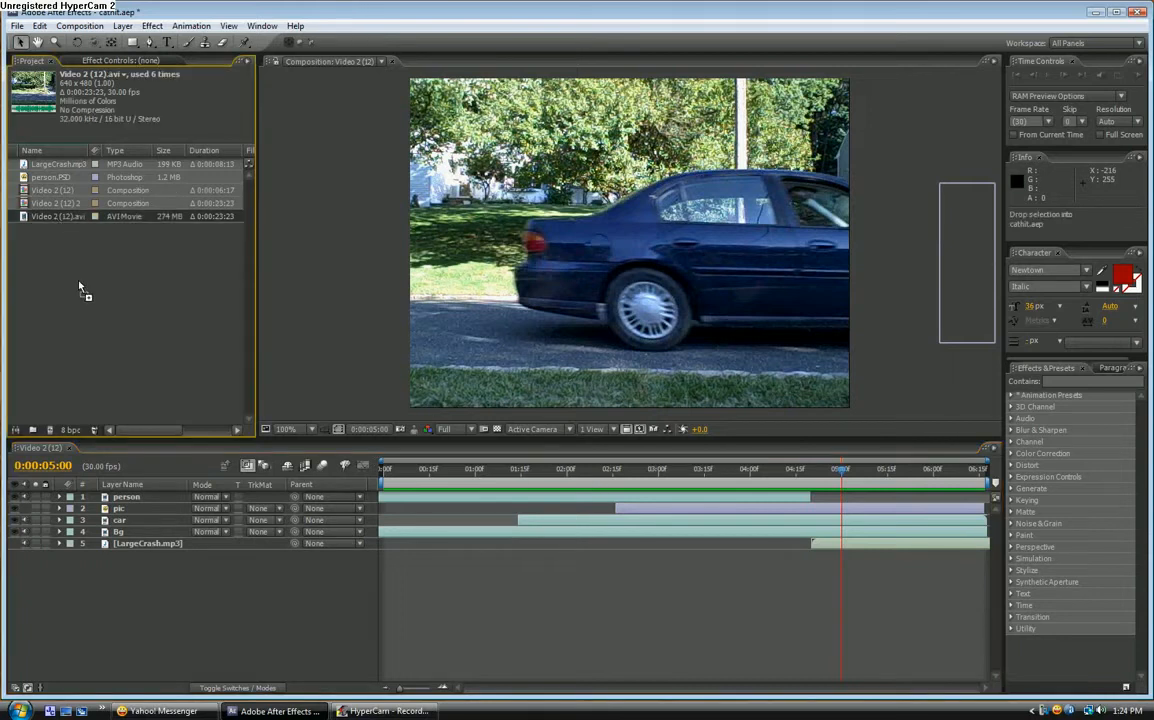
left_click(51, 431)
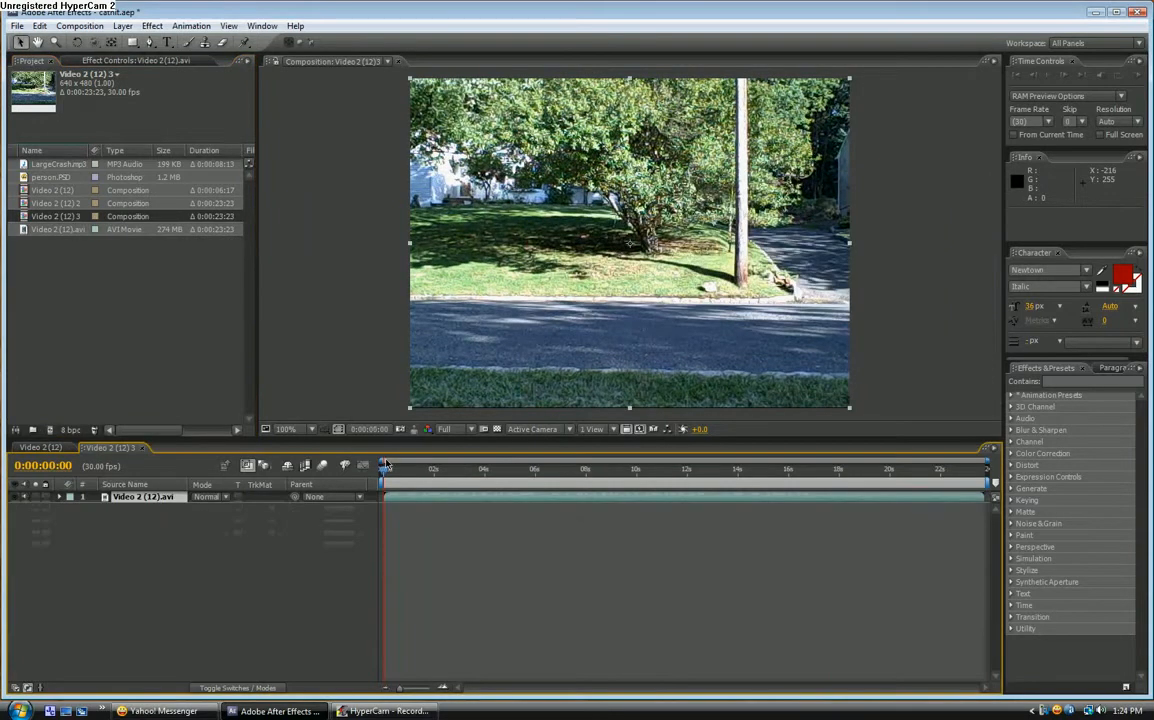
- Duplicate the Video 2 (12).avi layer twice in the new composition
left_click_drag(388, 471, 350, 474)
left_click(142, 499)
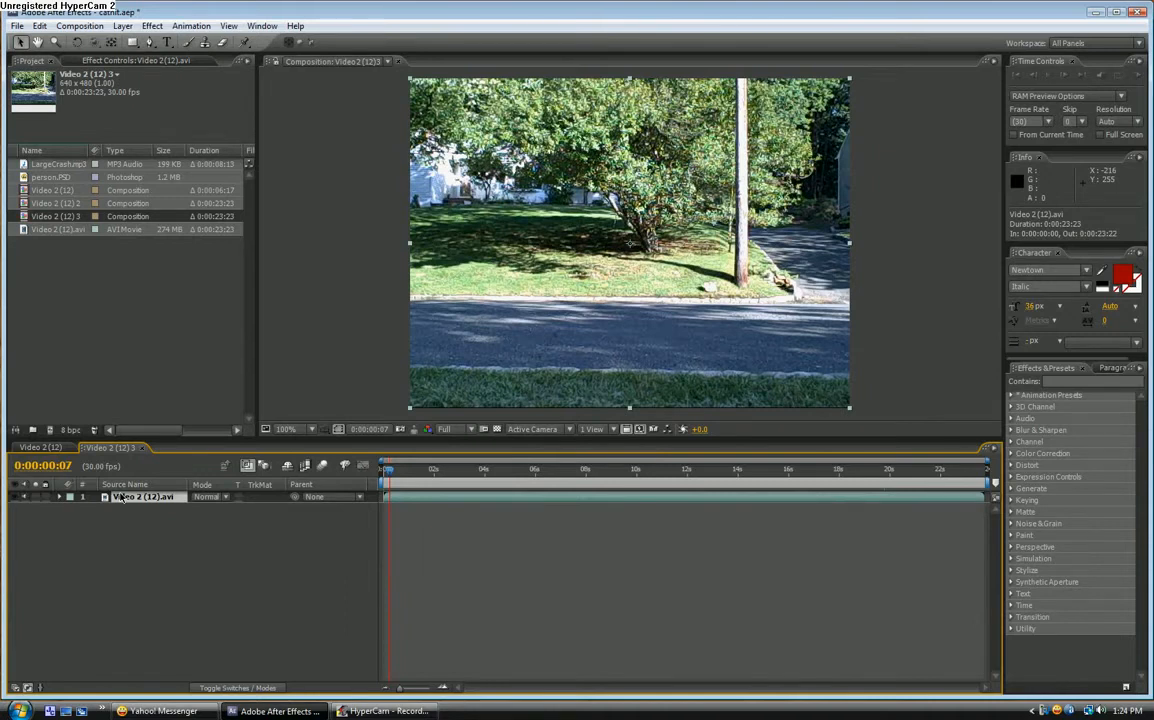
key("ctrl+d")
key("ctrl+d")
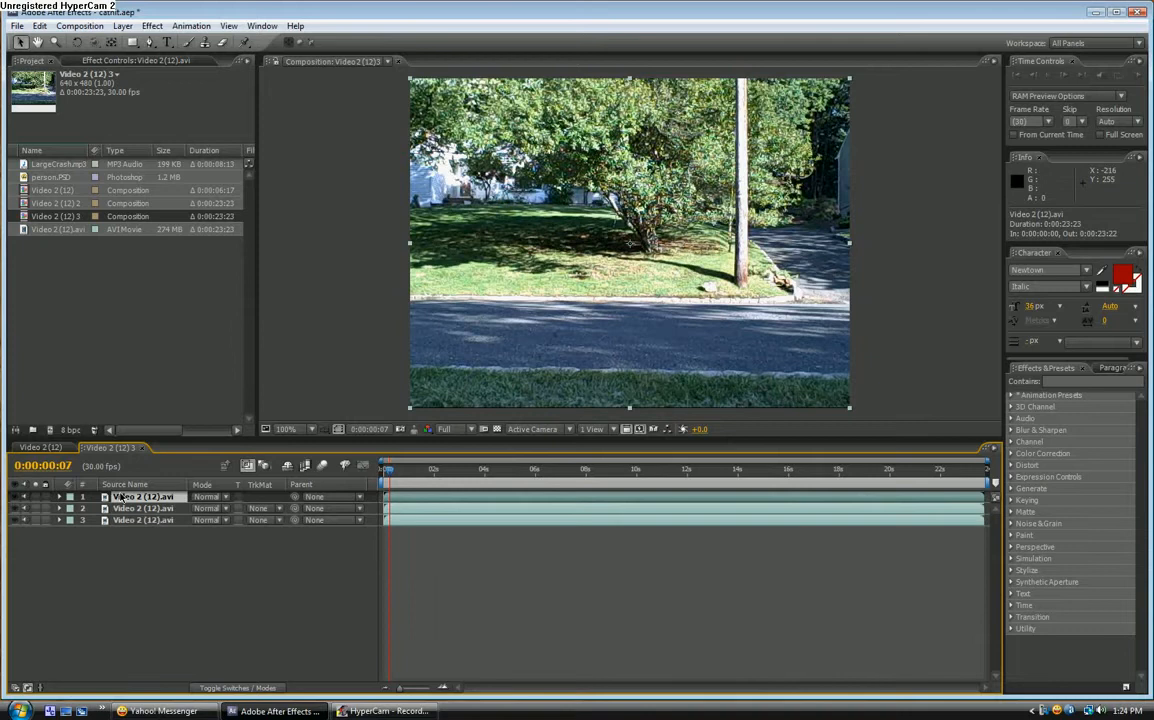
- Rename the three footage layers, from front to back, as person, car and bg
key("Return")
type("pers")
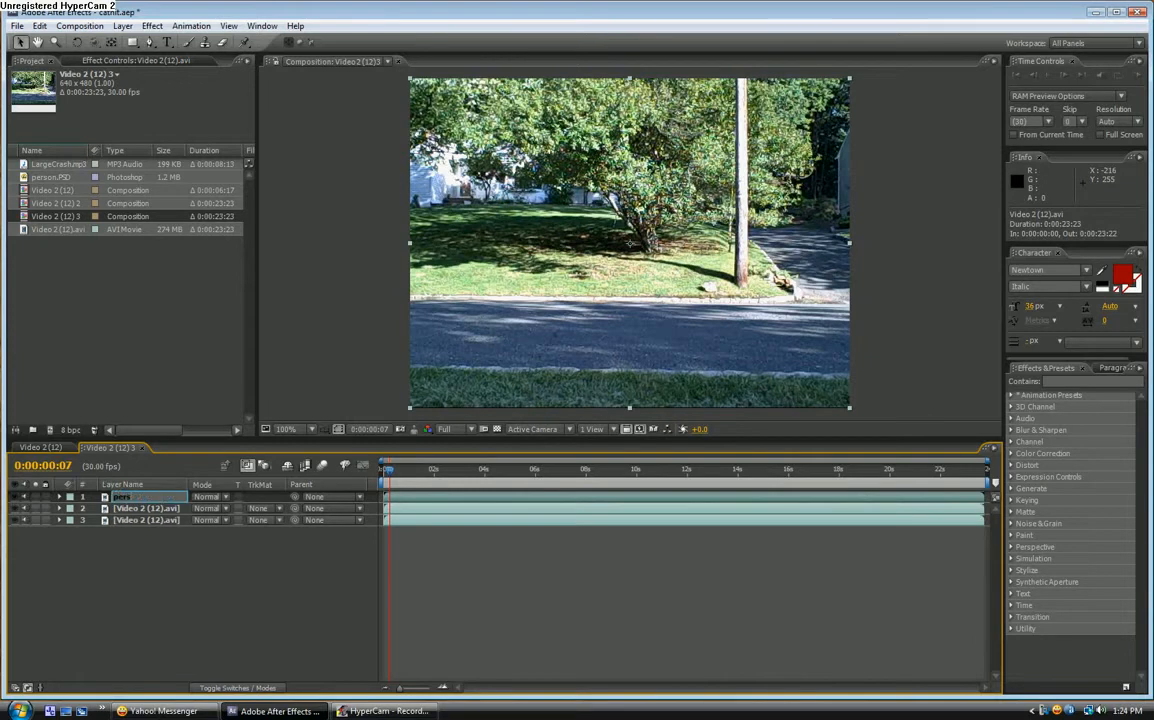
type("on")
key("Tab")
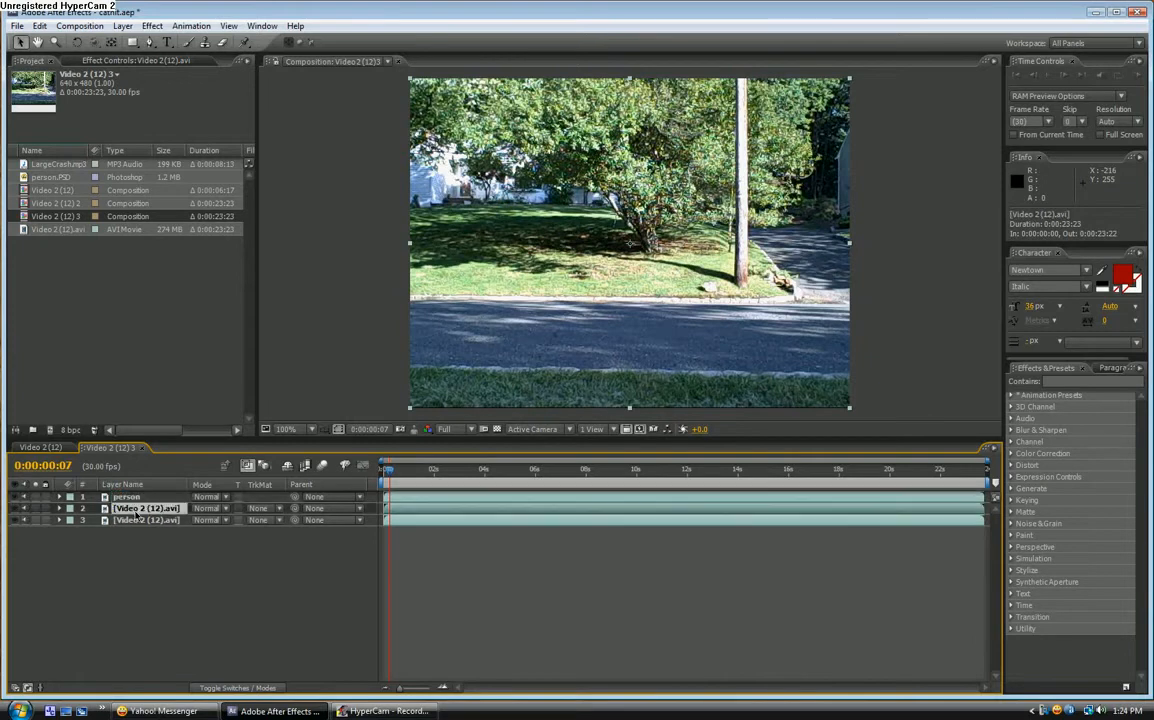
type("c")
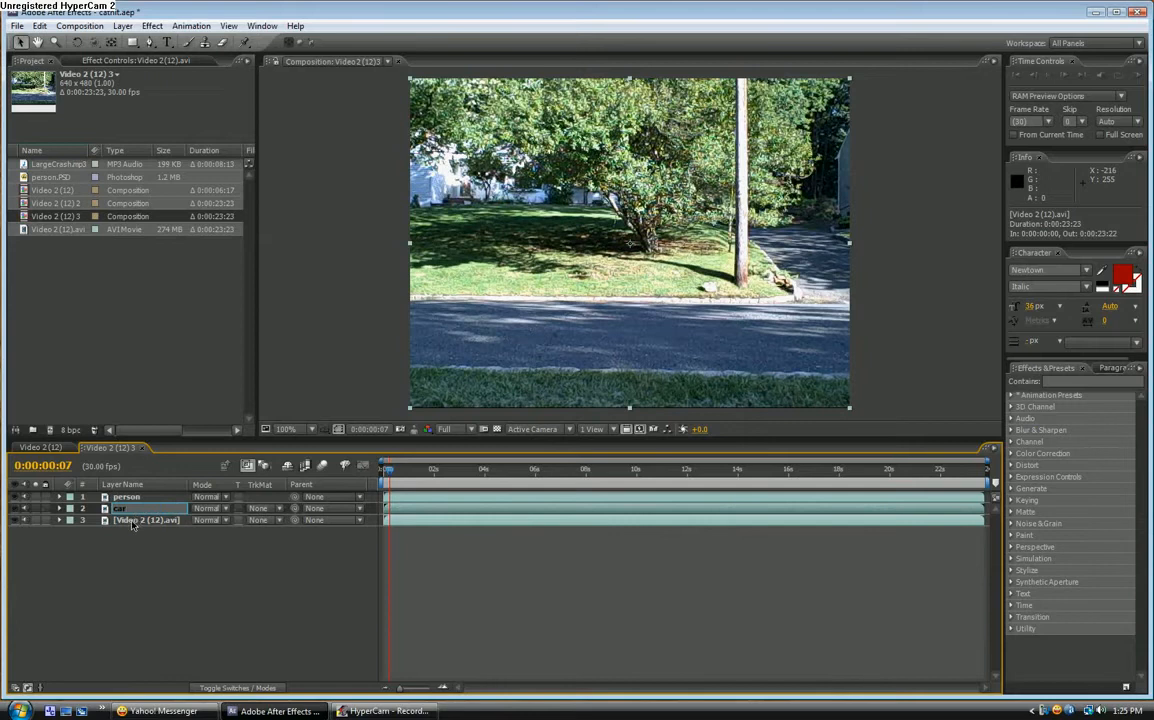
type("ar")
key("Tab")
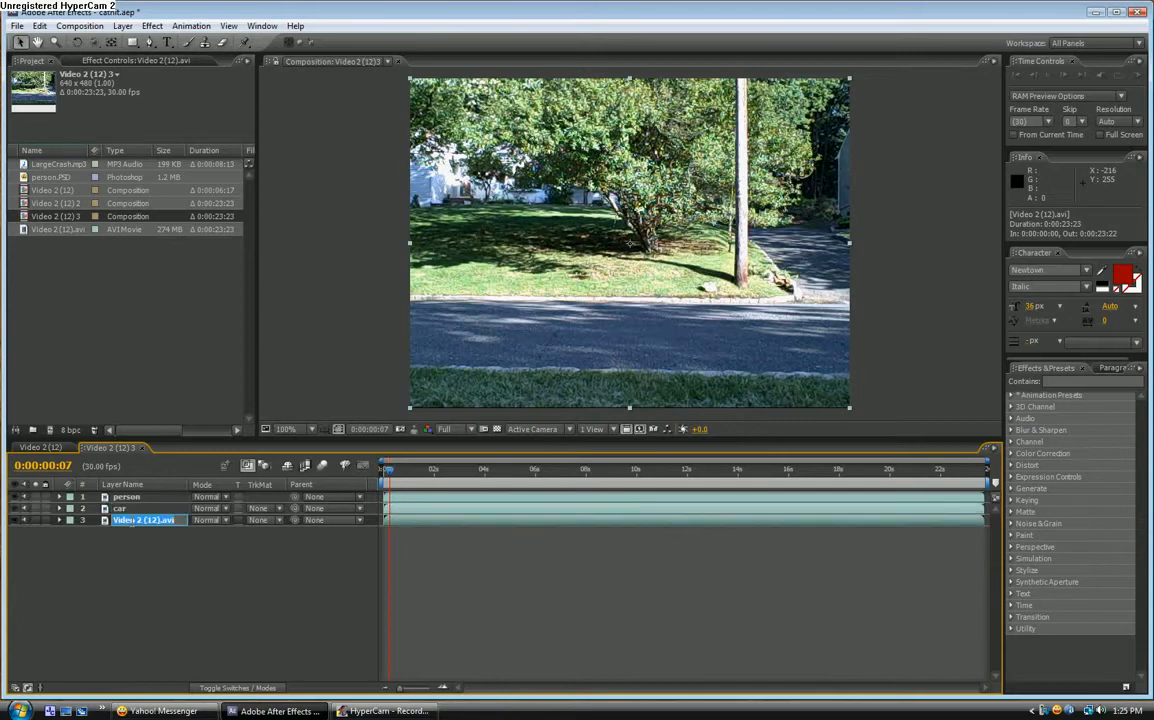
type("bg")
key("Return")
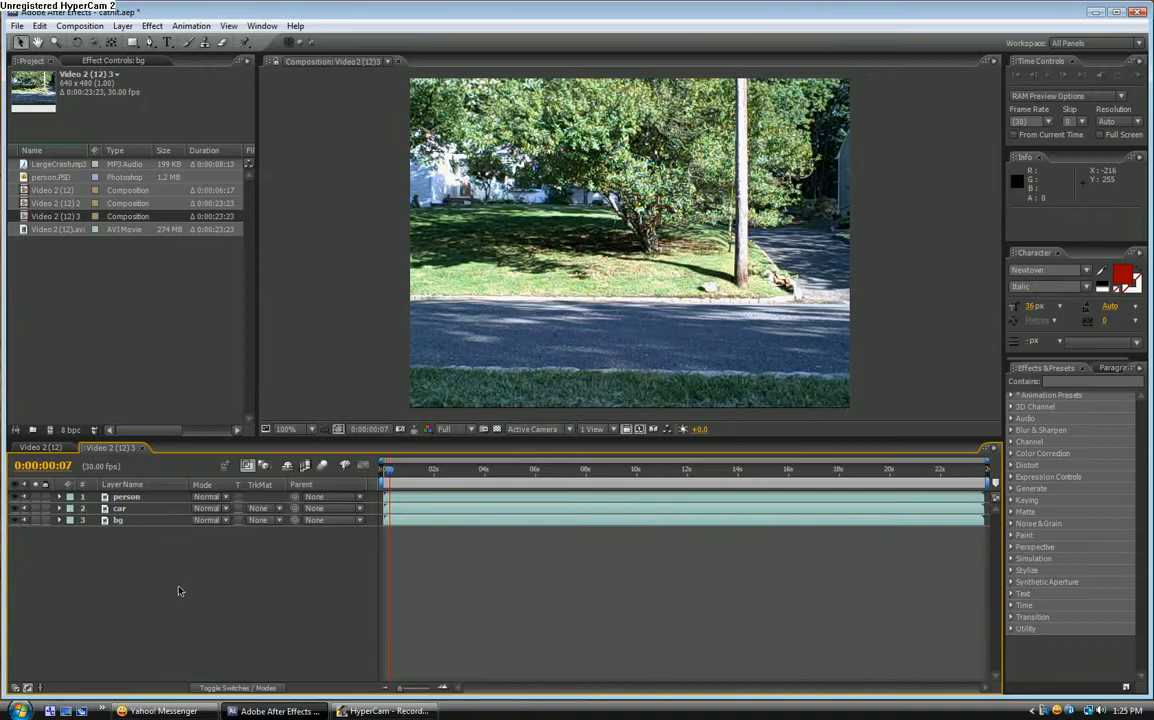
- Trim the end of the person layer to 0:00:06:04, while the boy is crossing the street
left_click(128, 498)
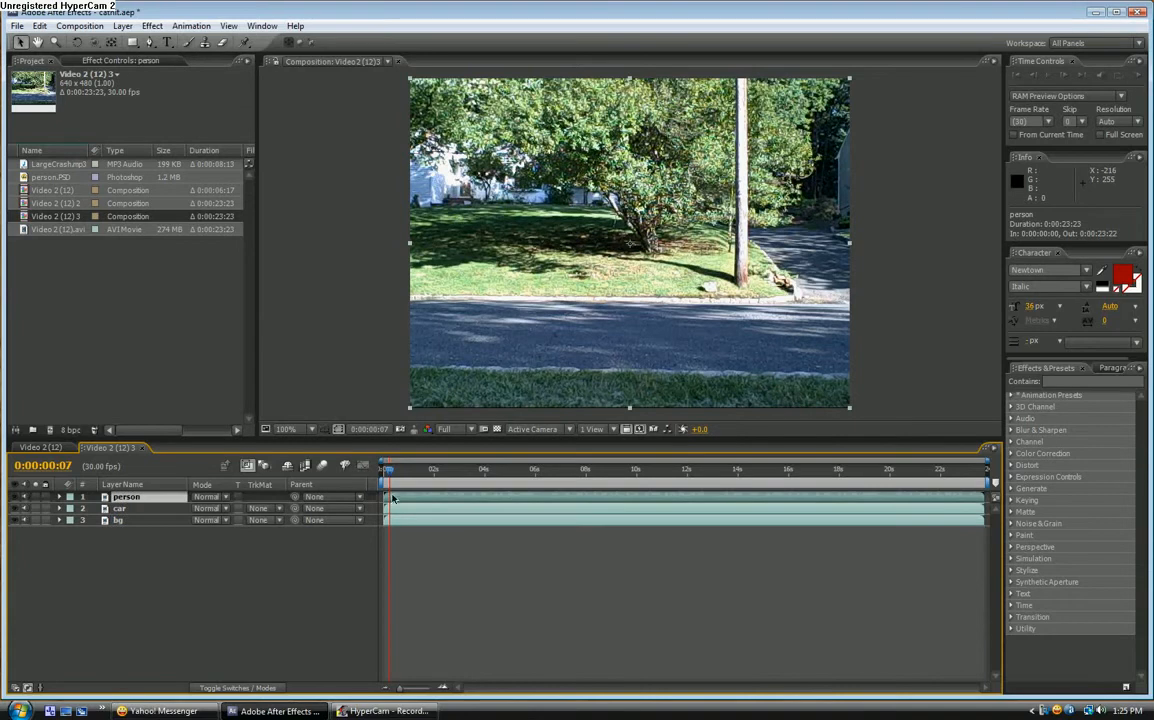
left_click_drag(386, 469, 516, 473)
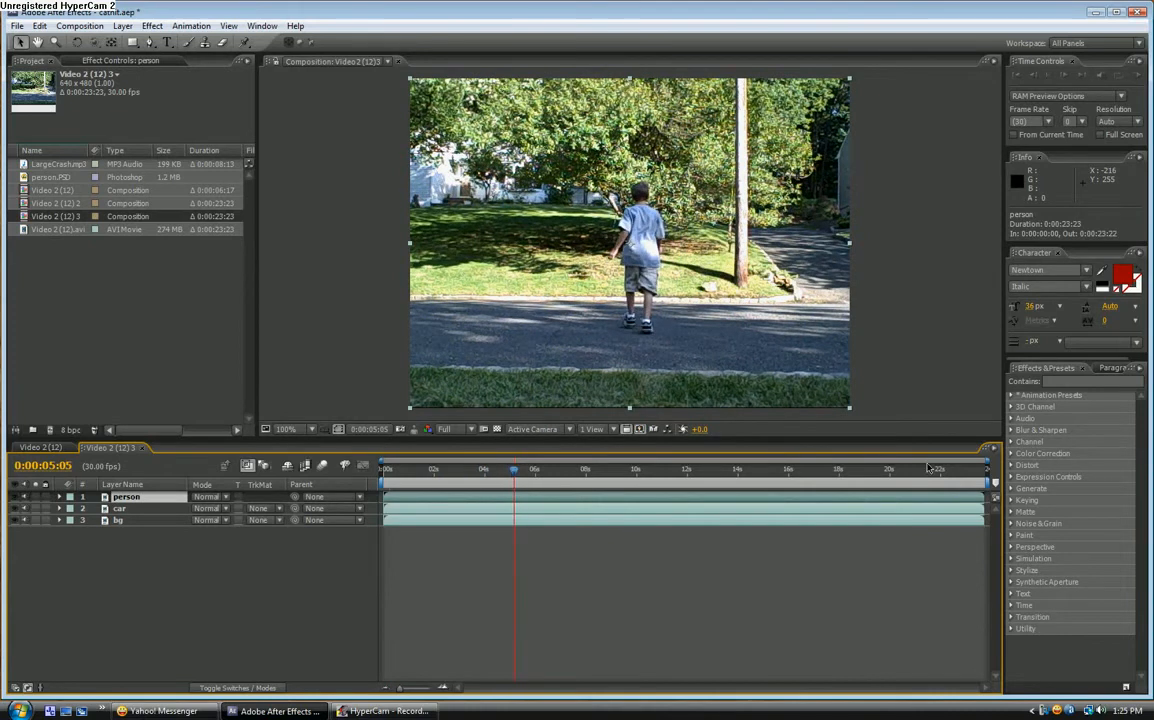
left_click_drag(983, 497, 513, 476)
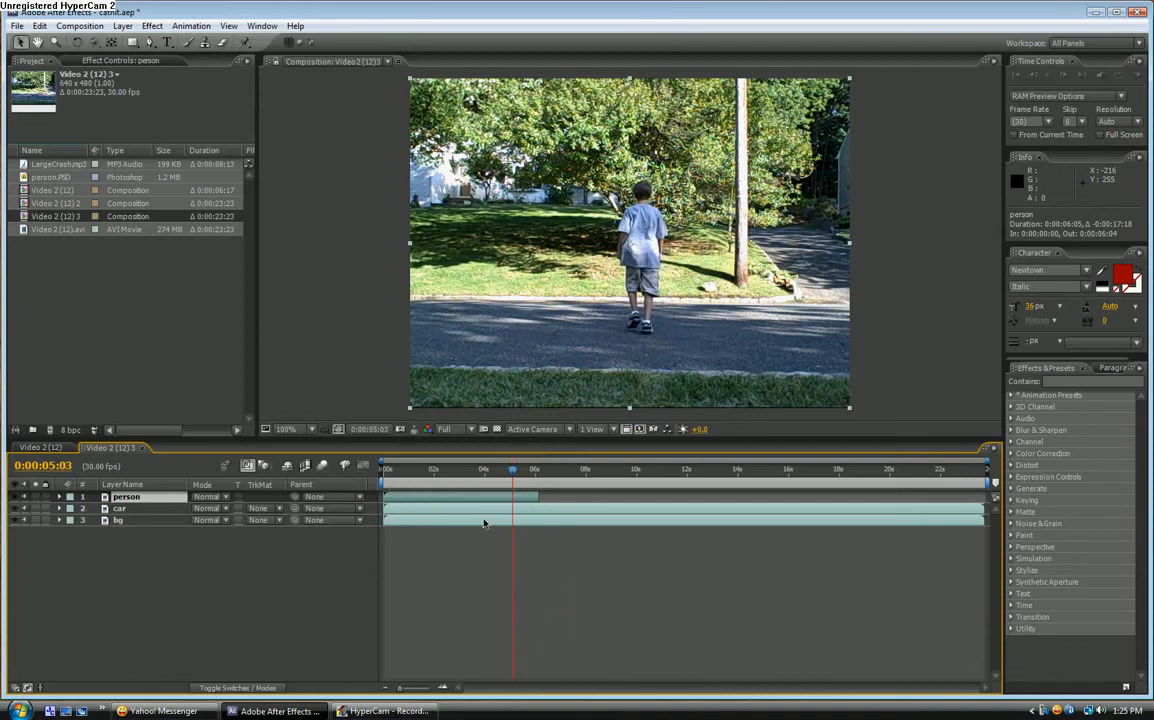
- Hide the car layer and freeze the bg layer on the empty-street frame at 0:00:19:10
left_click(140, 522)
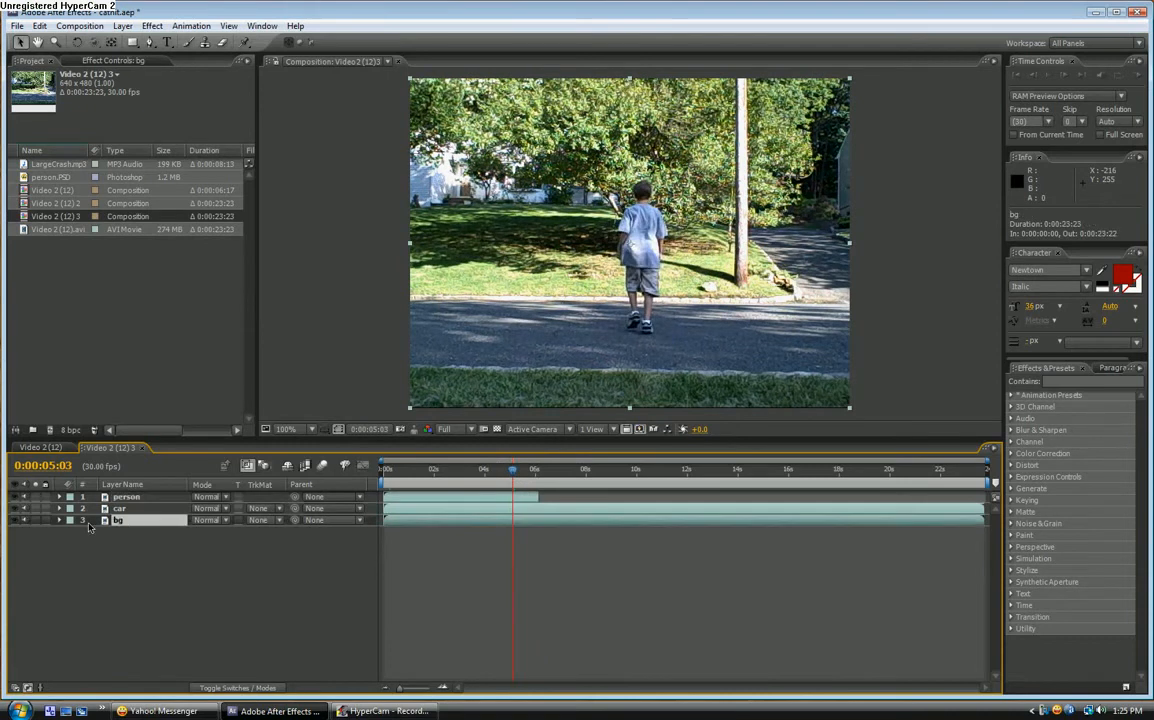
left_click(127, 498)
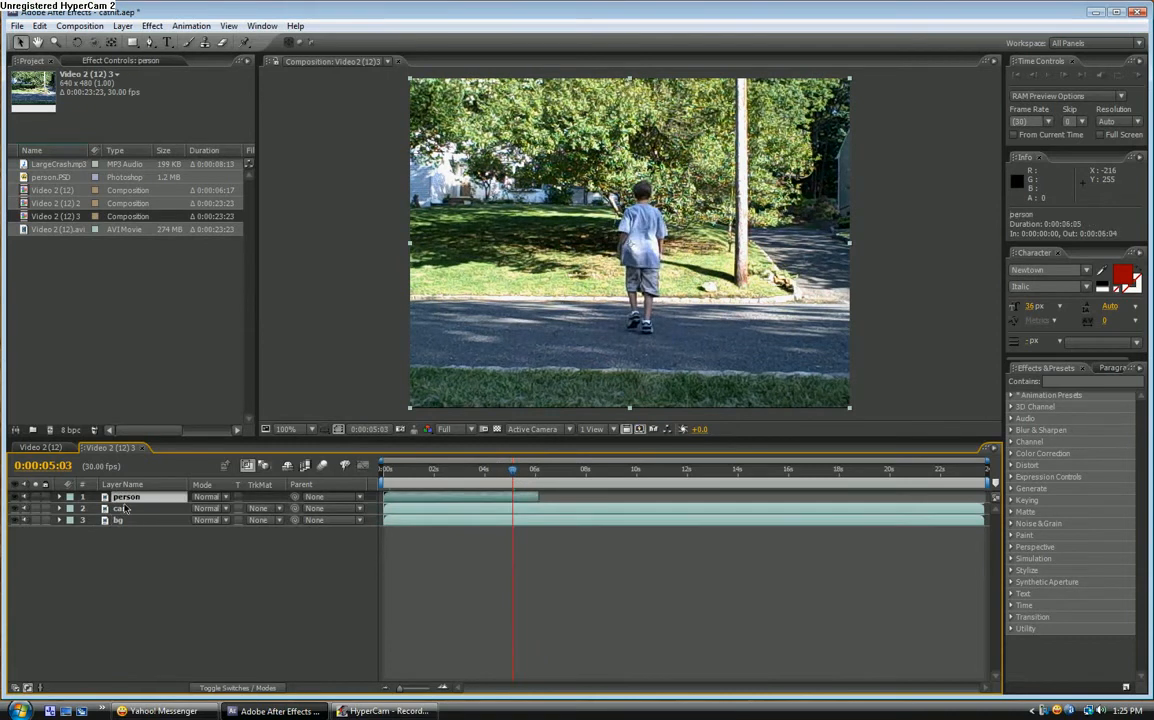
left_click(121, 509)
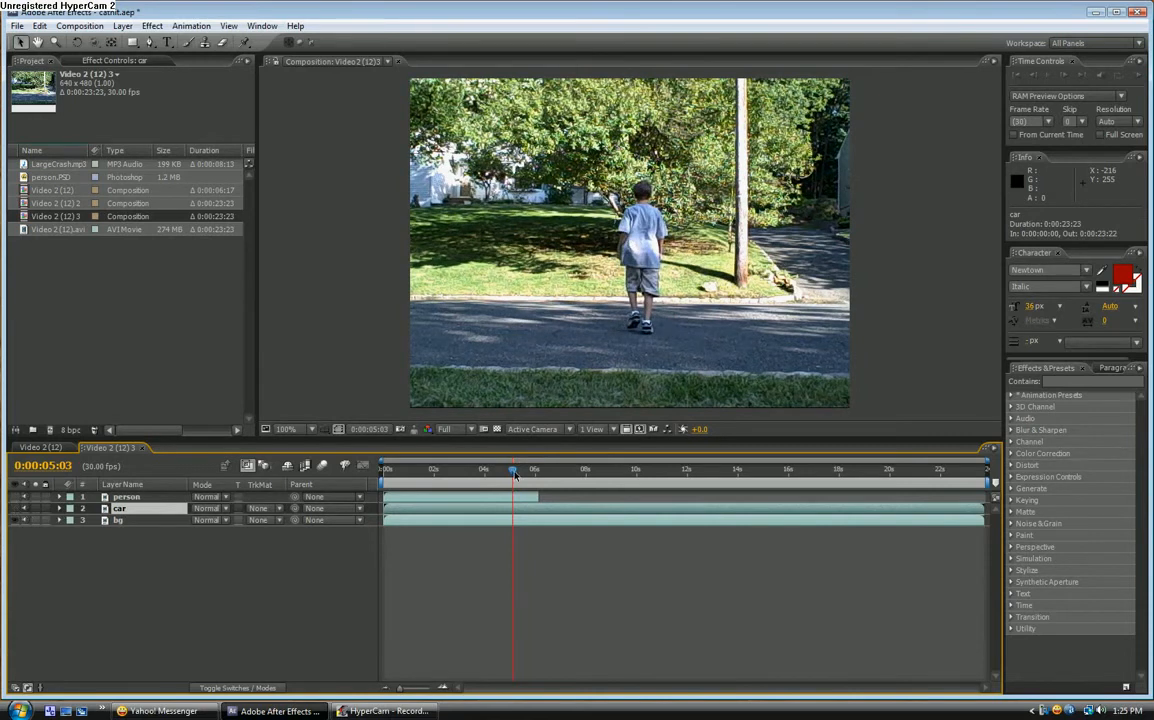
left_click_drag(516, 474, 873, 474)
left_click(145, 520)
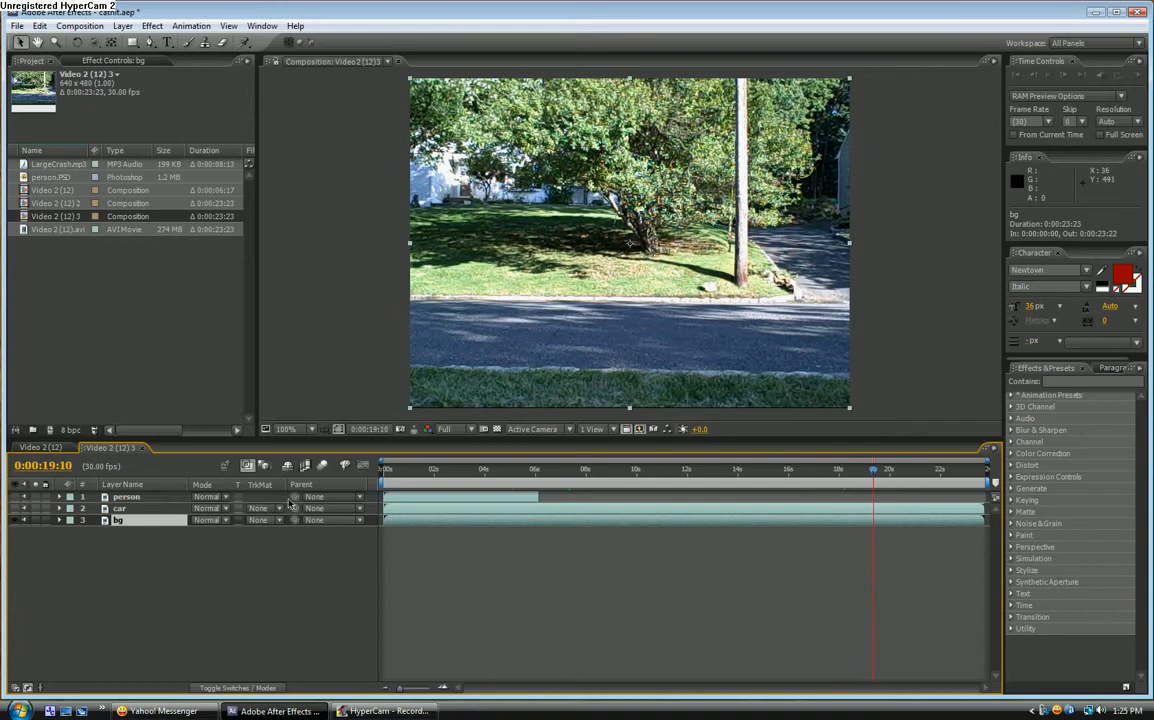
right_click(136, 524)
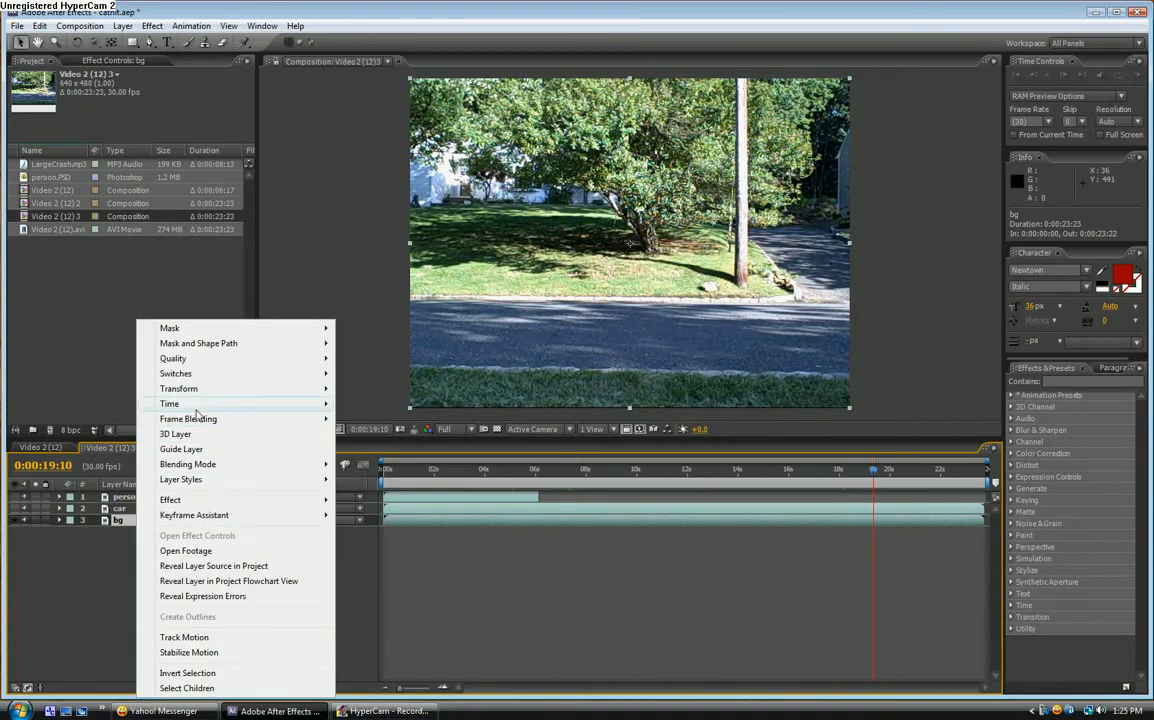
mouse_move(197, 406)
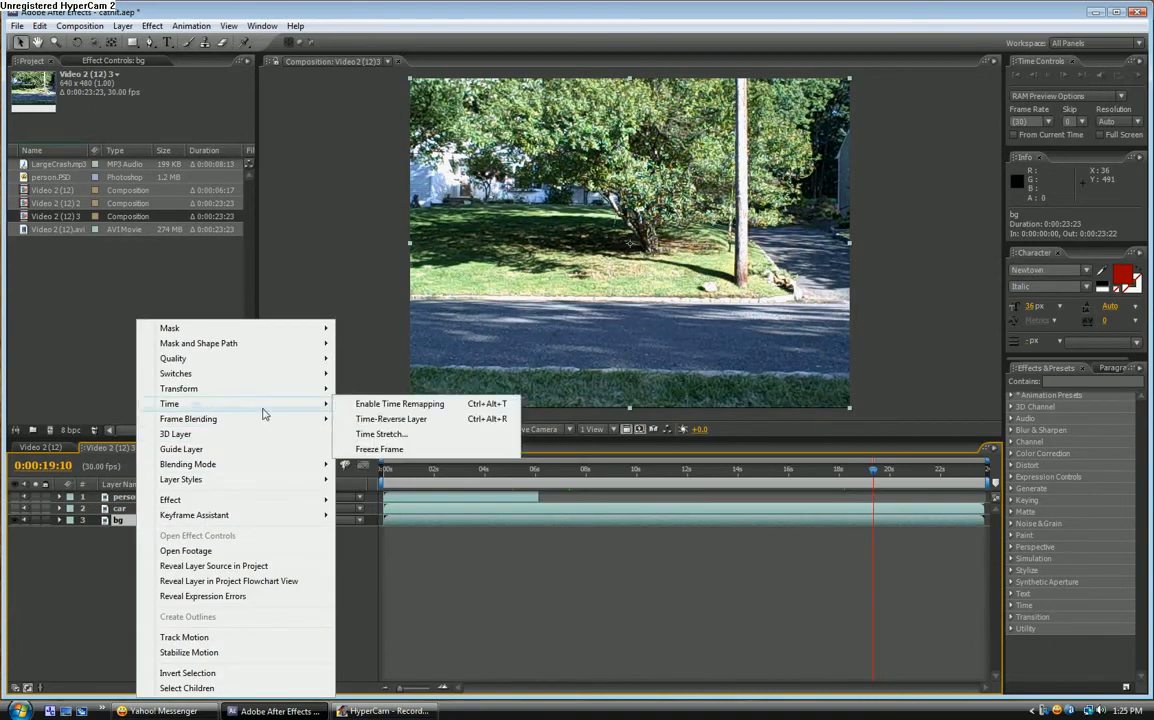
left_click(381, 449)
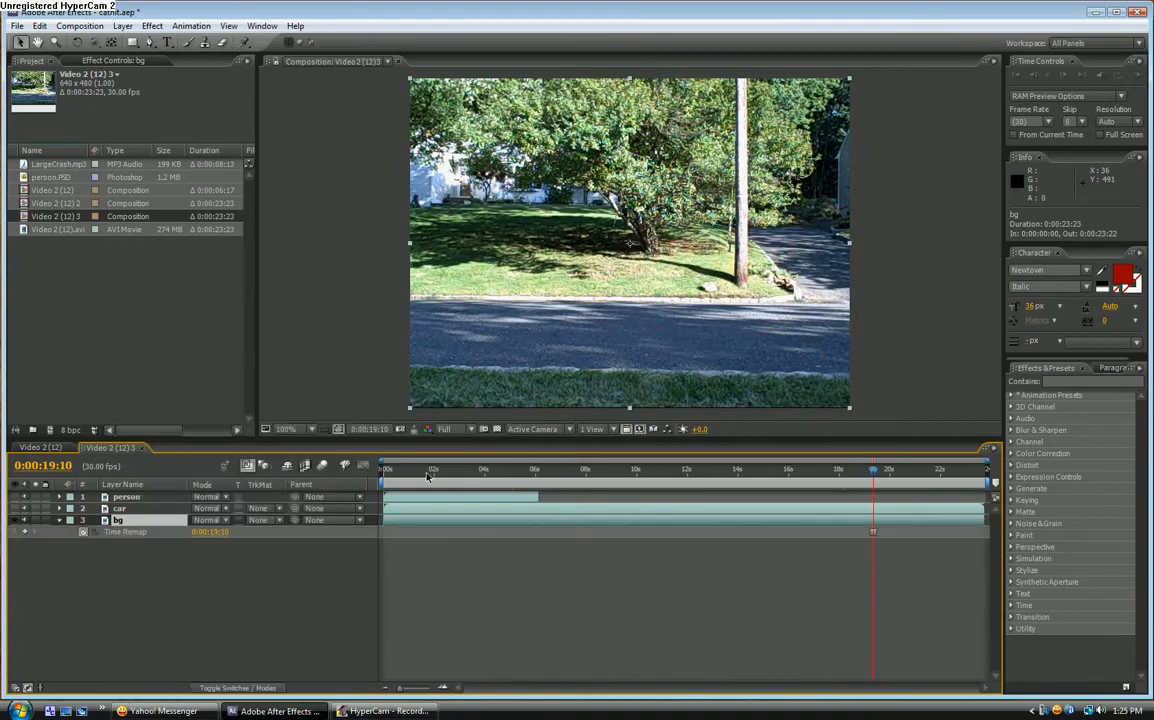
left_click(59, 521)
left_click_drag(754, 467, 551, 470)
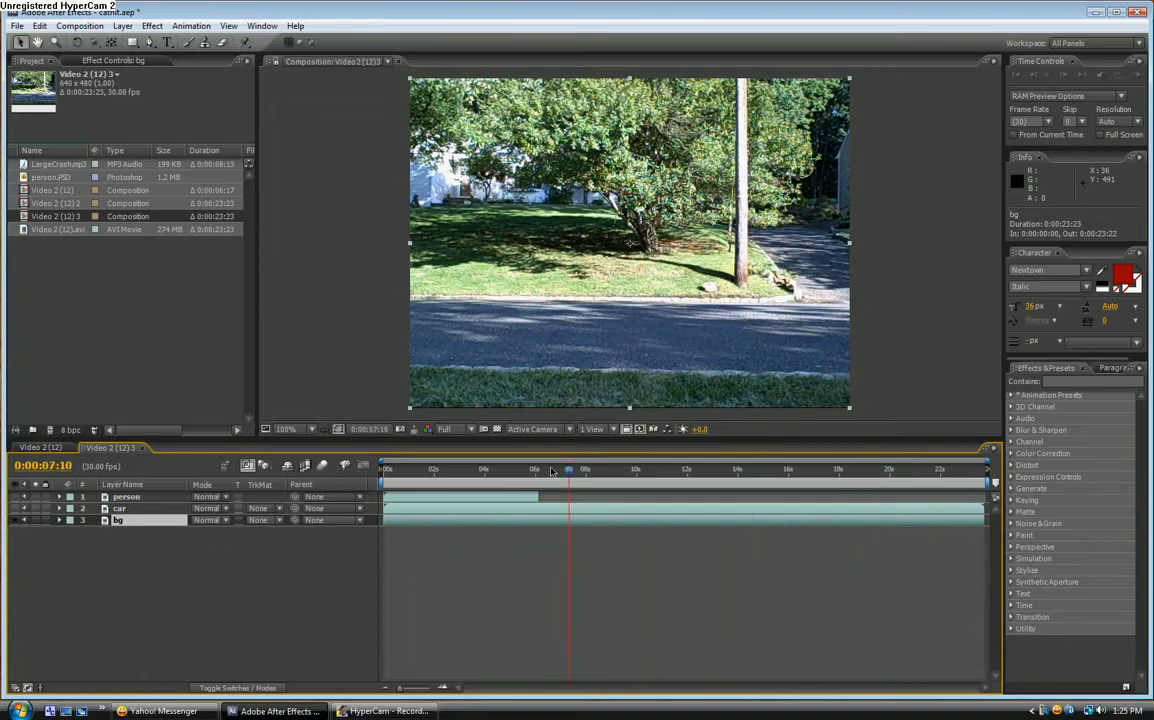
- Show the car layer again, trim its start to about 19 seconds and slide the clip to begin at 0:00:00:02
left_click(16, 509)
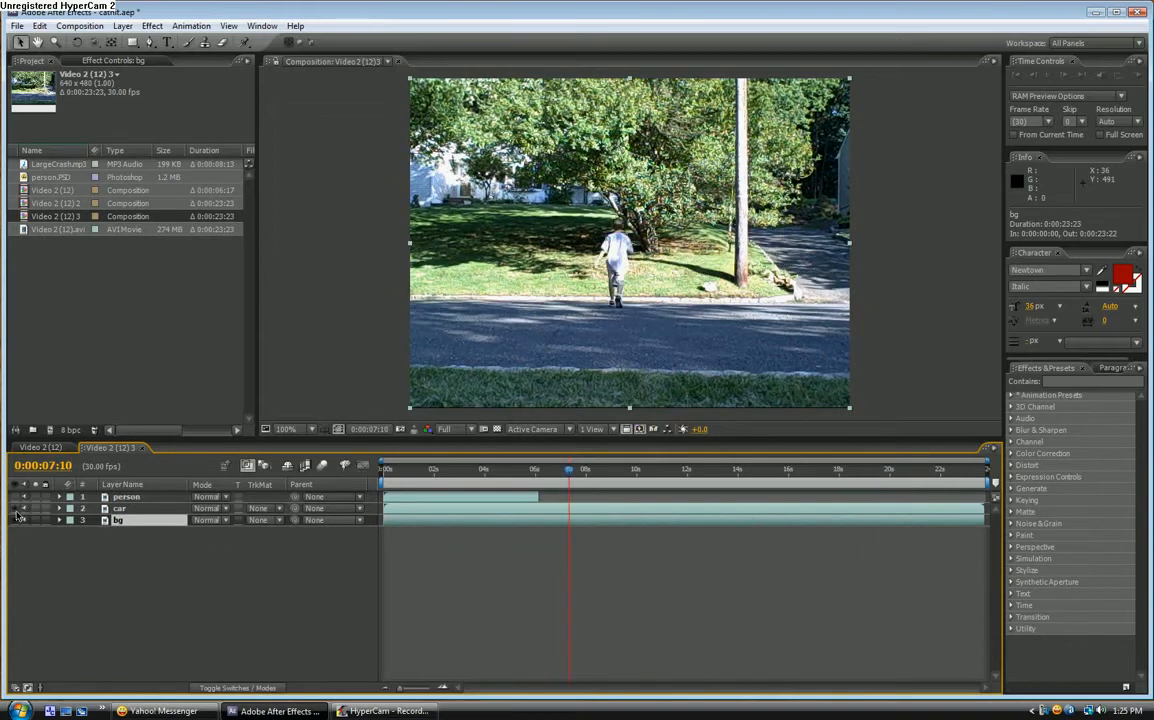
left_click_drag(554, 481, 866, 470)
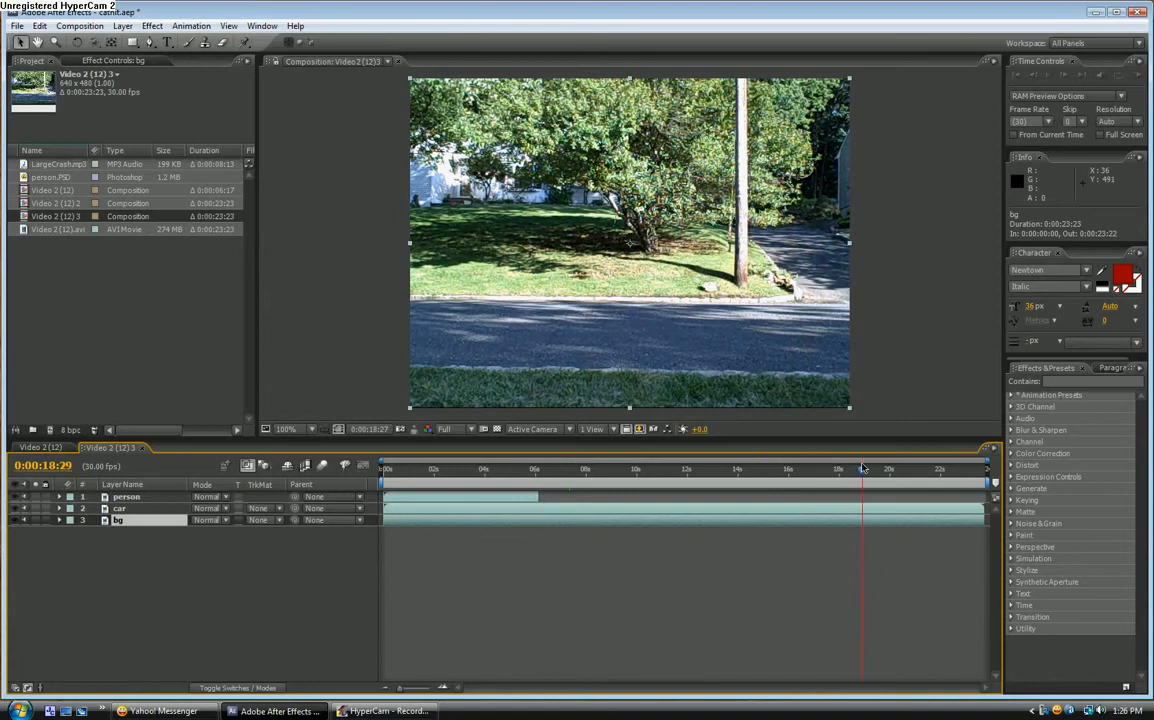
left_click_drag(386, 509, 410, 516)
- Set the person layer's opacity to 50% to see the layers beneath it
left_click(436, 479)
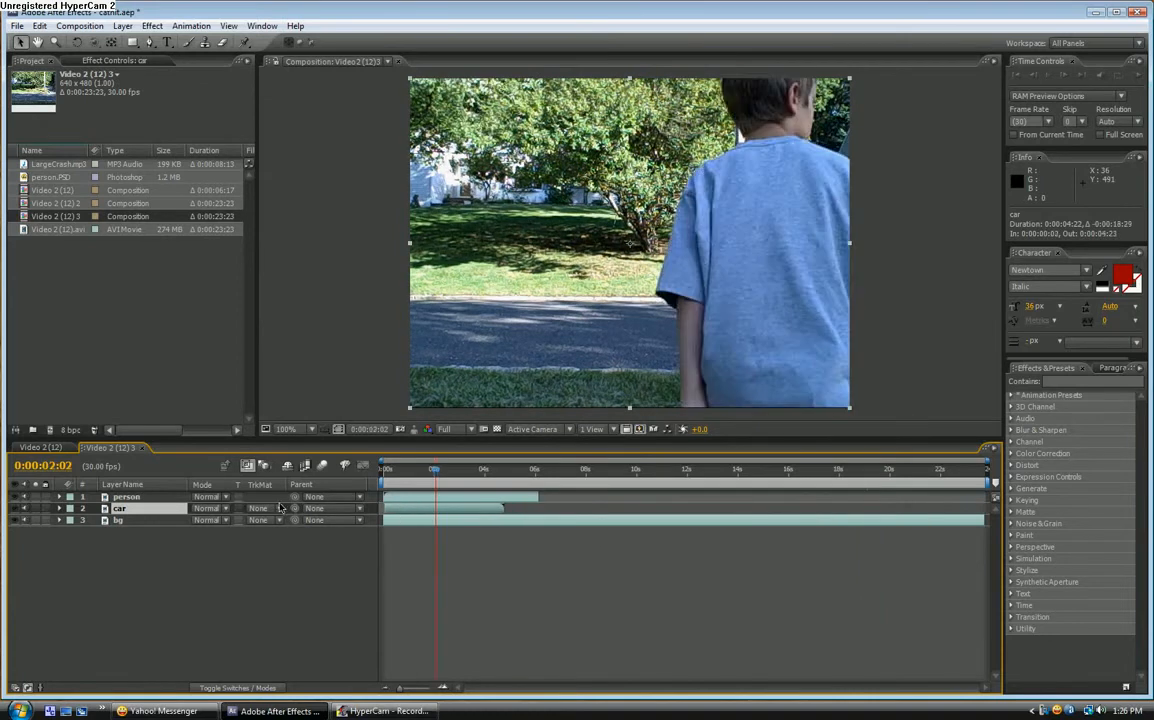
left_click(146, 498)
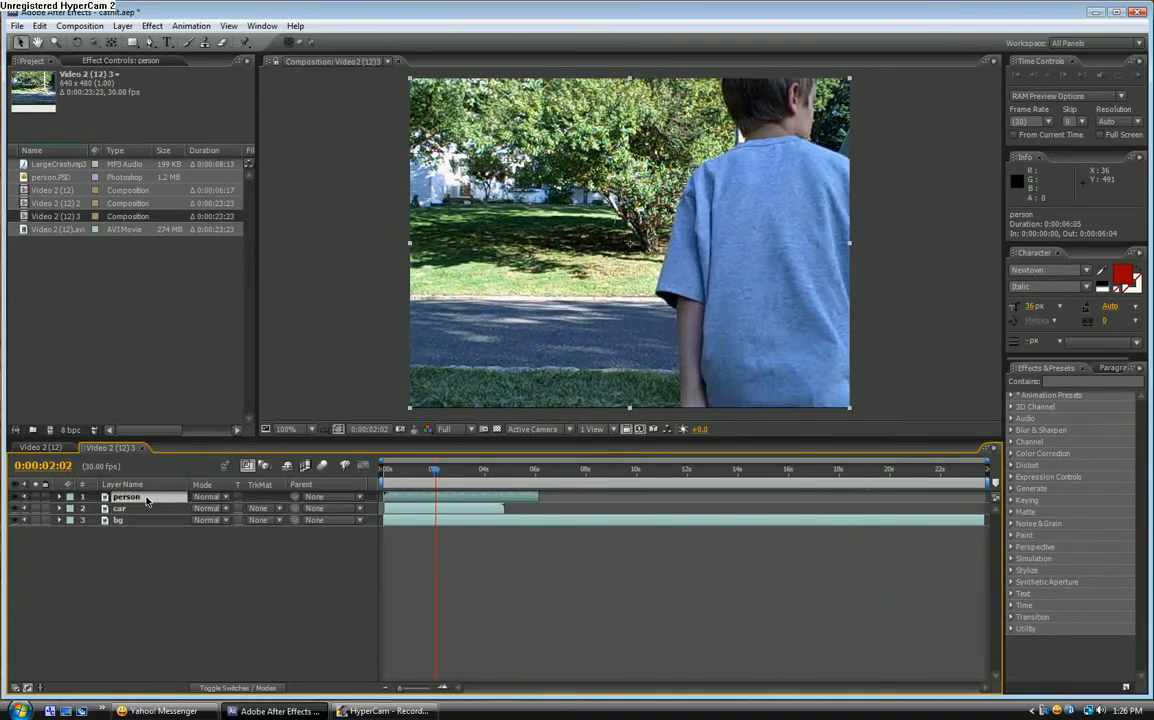
key("t")
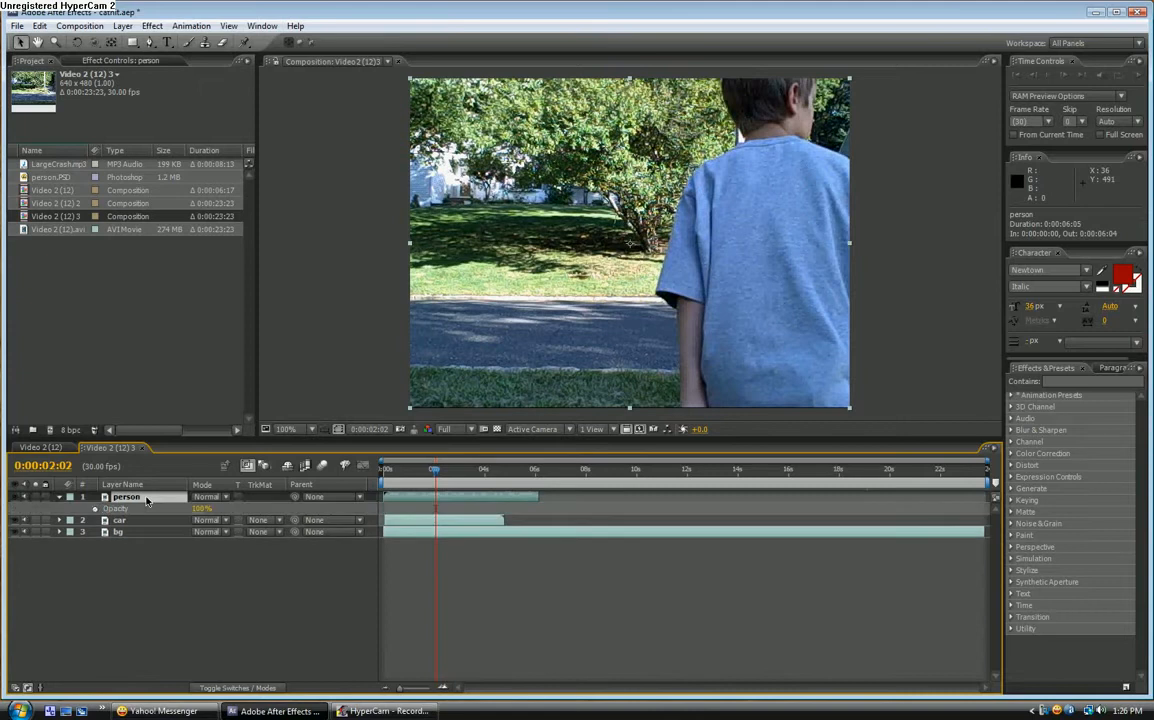
left_click(201, 508)
type("50")
key("Return")
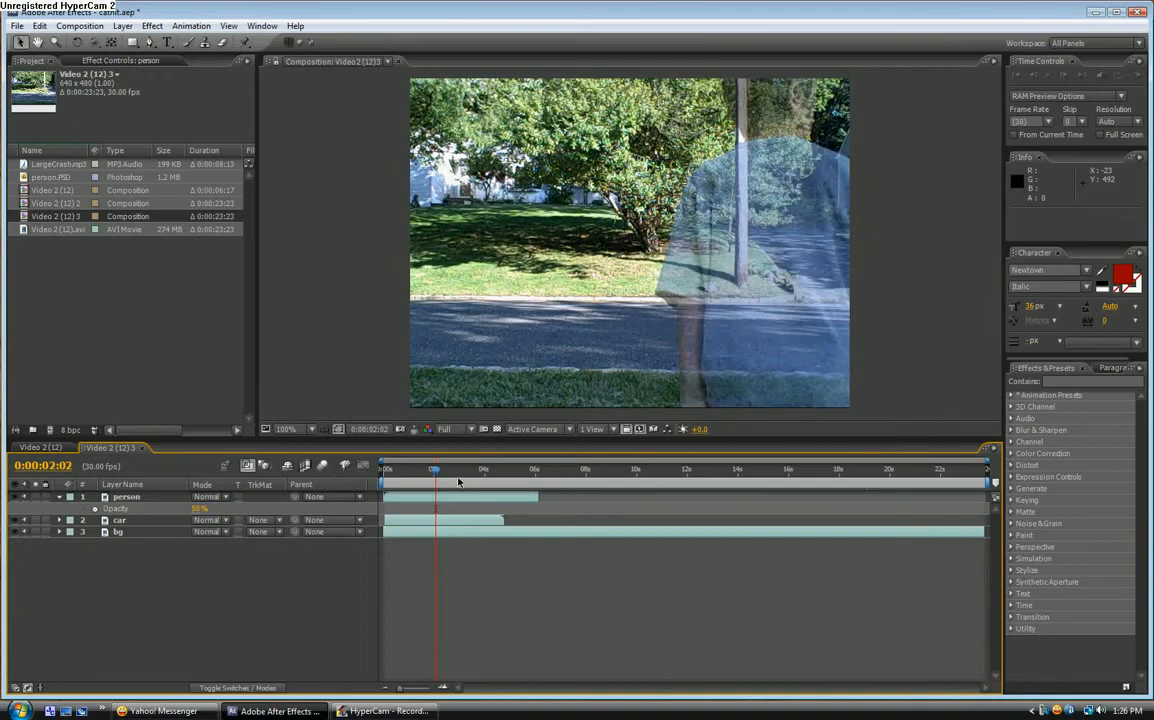
- Slide the car layer to start at 0:00:02:05, aligned with the boy in the street, and restore the person layer's opacity to 100%
left_click_drag(437, 470, 511, 472)
left_click_drag(443, 520, 497, 519)
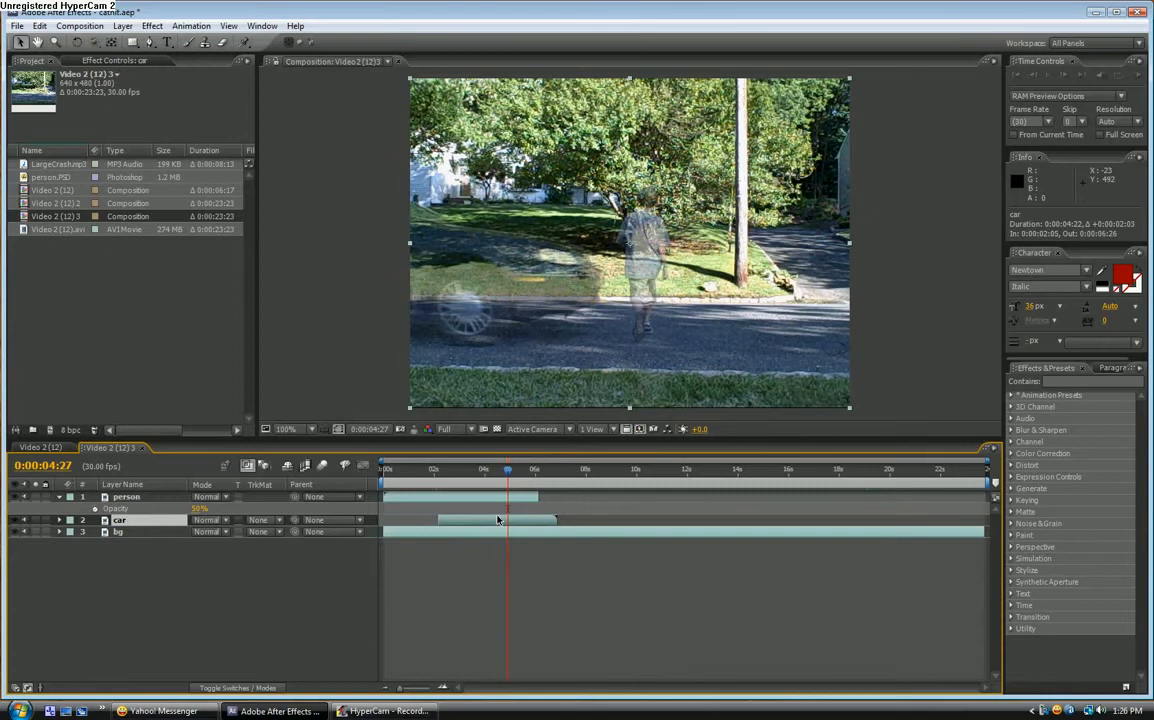
left_click(135, 498)
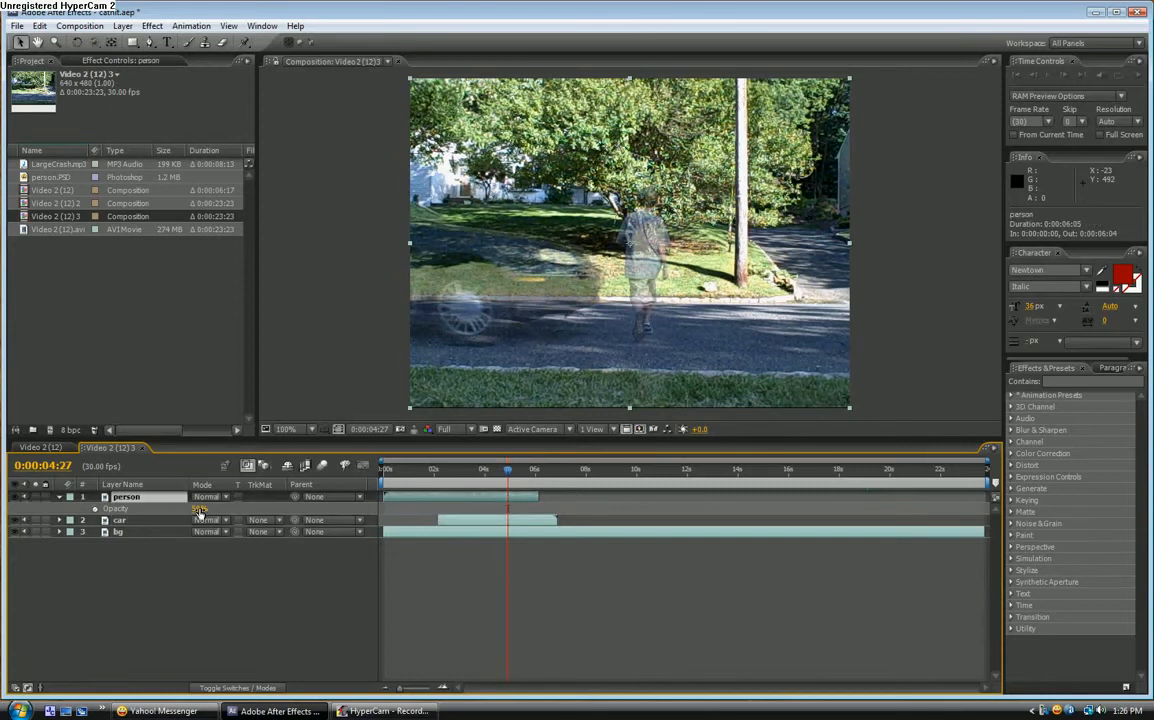
left_click_drag(201, 509, 240, 511)
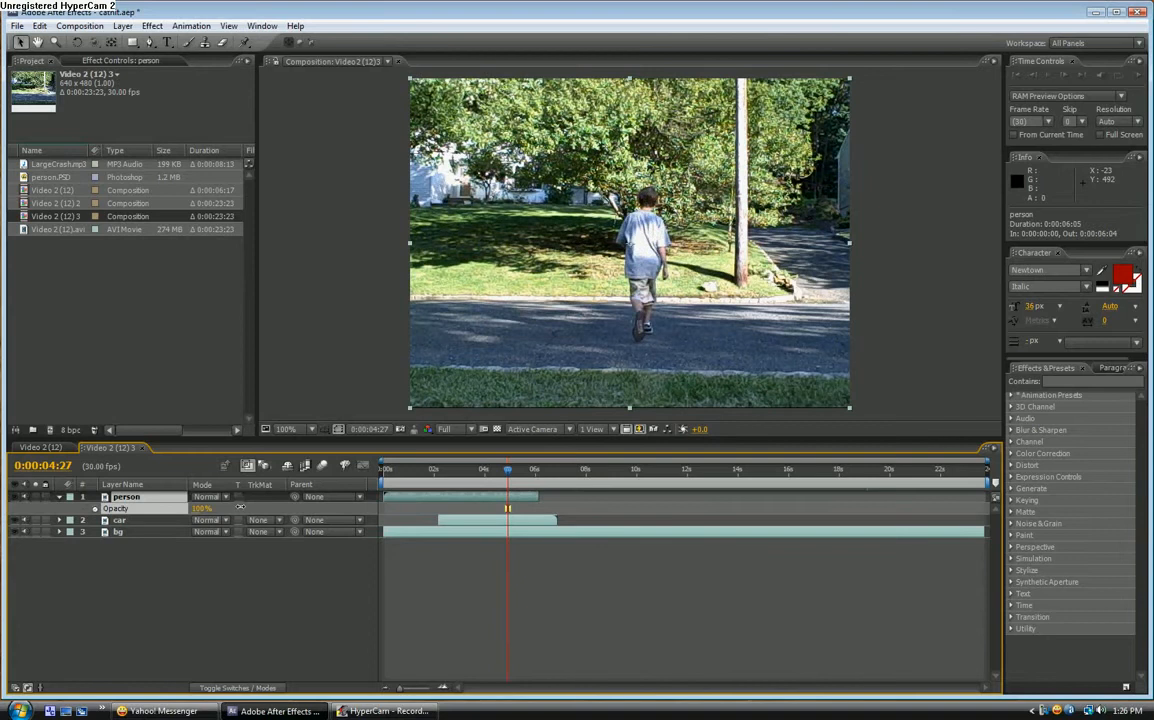
left_click(59, 497)
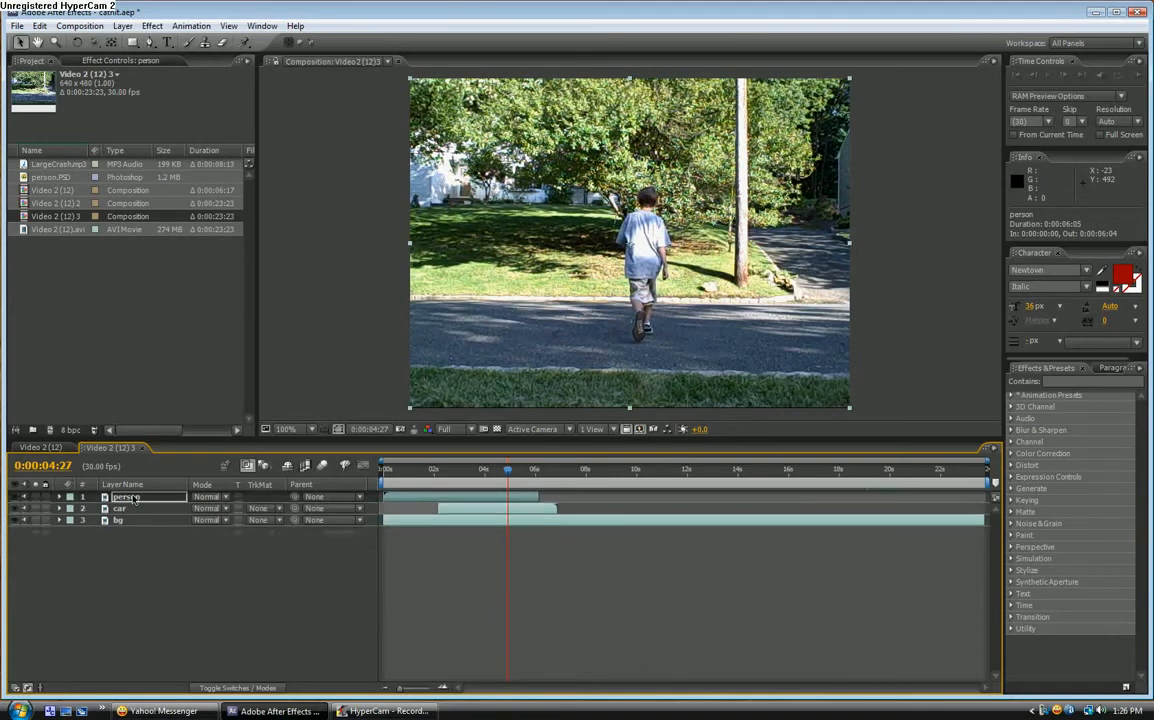
- Draw a four-point Pen mask on the person layer at 0:00:00:00, enclosing the frame from just left of the tree trunk to beyond the right edge
left_click(149, 43)
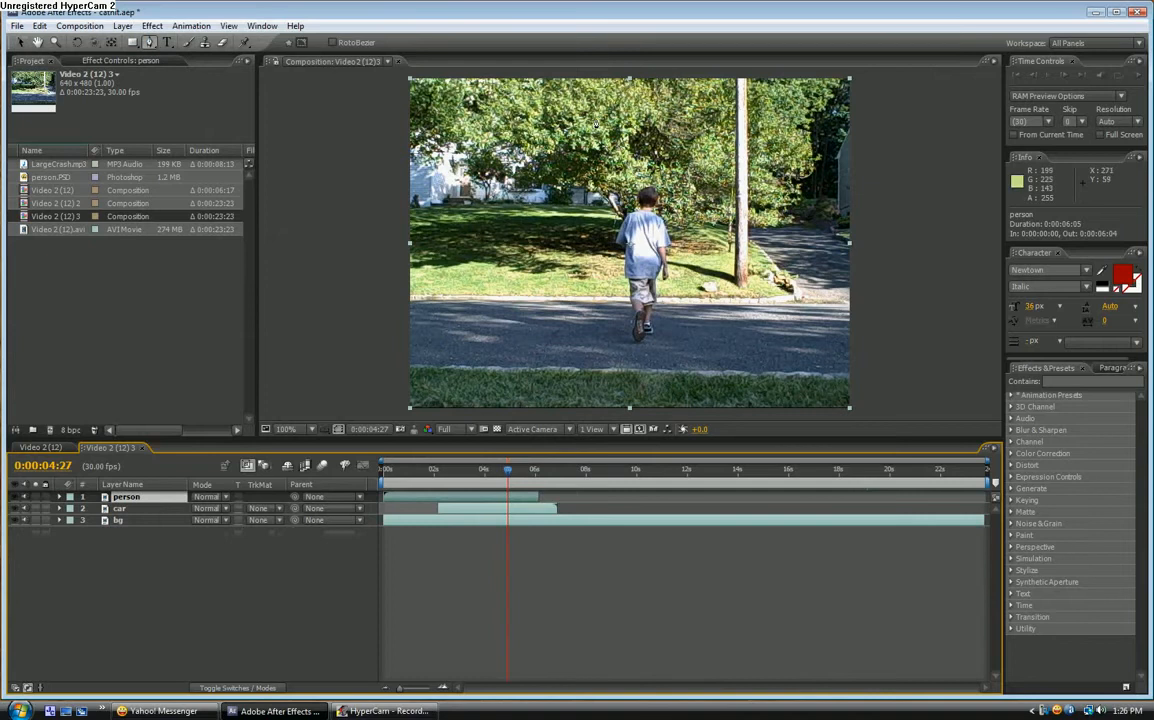
left_click_drag(506, 477, 384, 470)
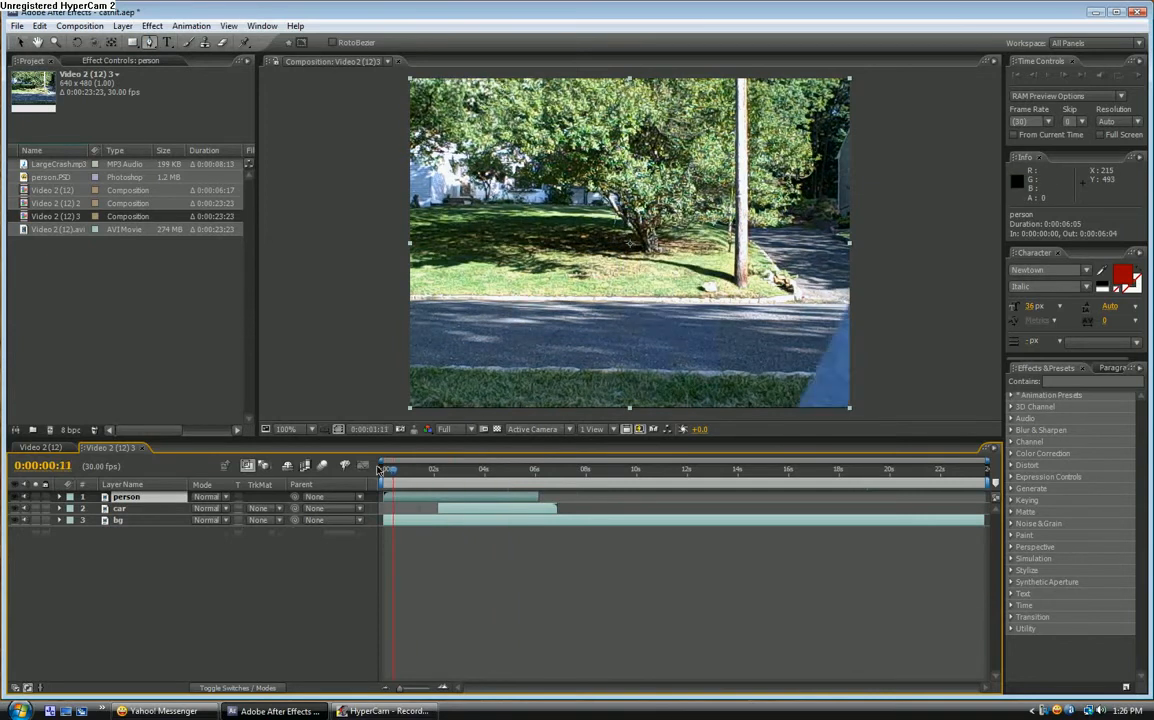
left_click(607, 73)
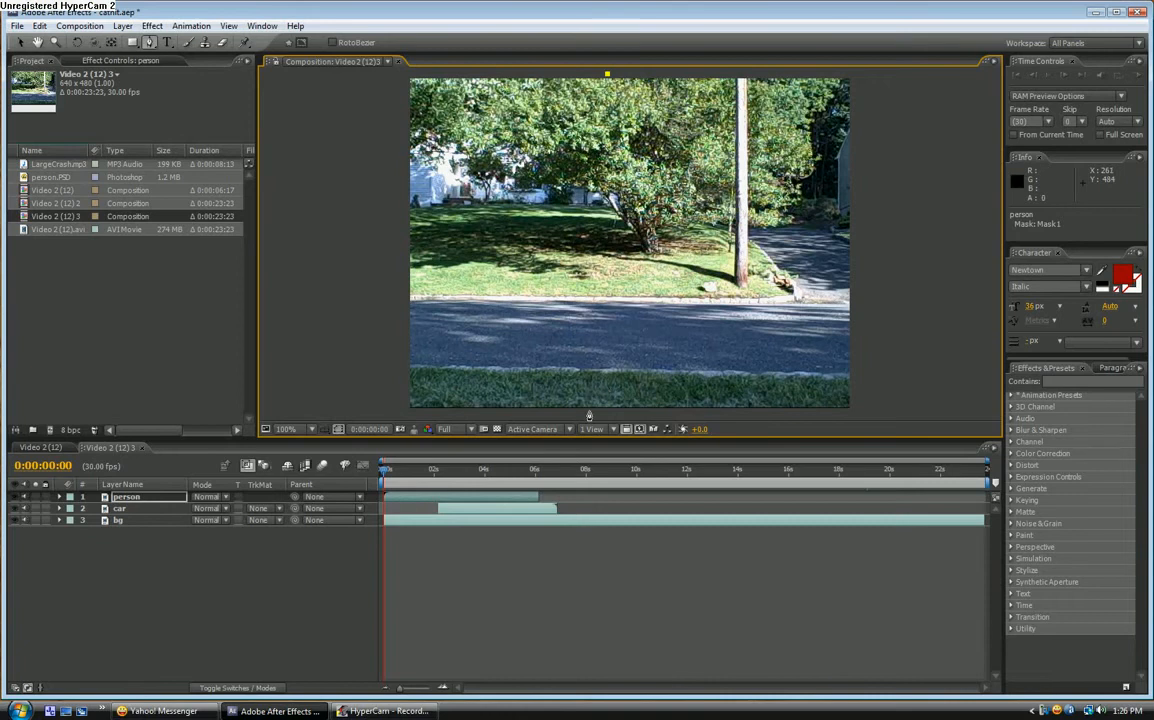
left_click(589, 410)
left_click(892, 410)
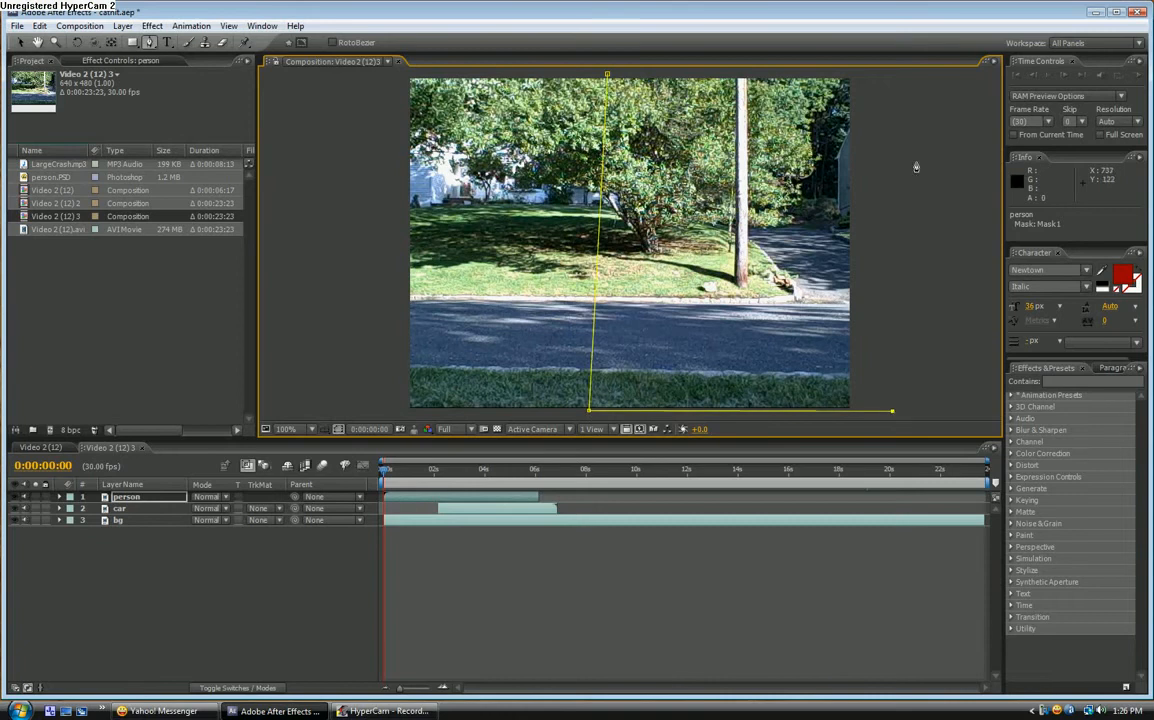
left_click(888, 70)
left_click(607, 73)
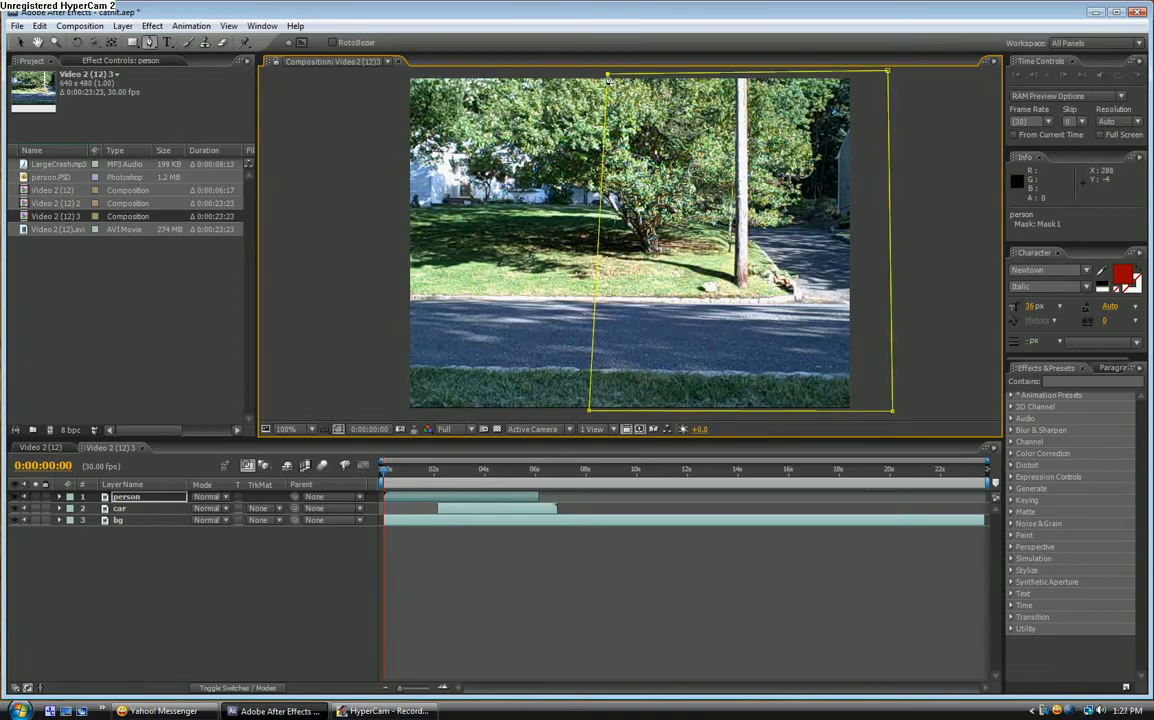
left_click(20, 43)
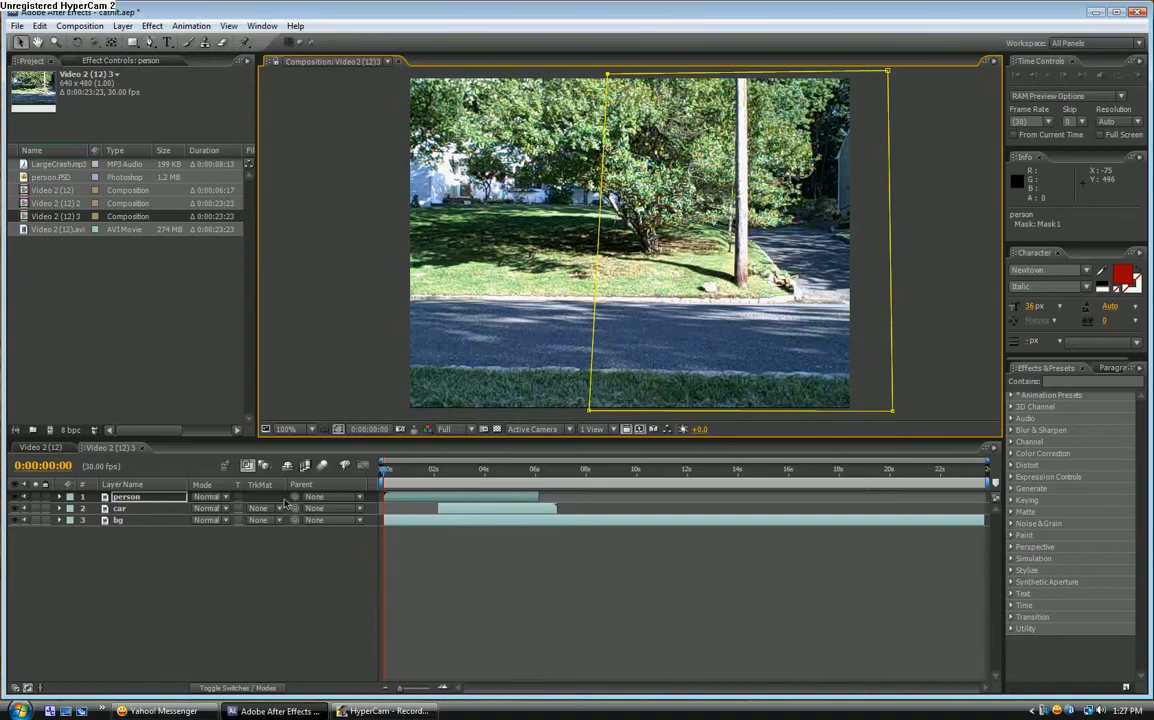
- Reveal the person layer's mask properties and start keyframing Mask Path at 0:00:00:00
left_click(134, 498)
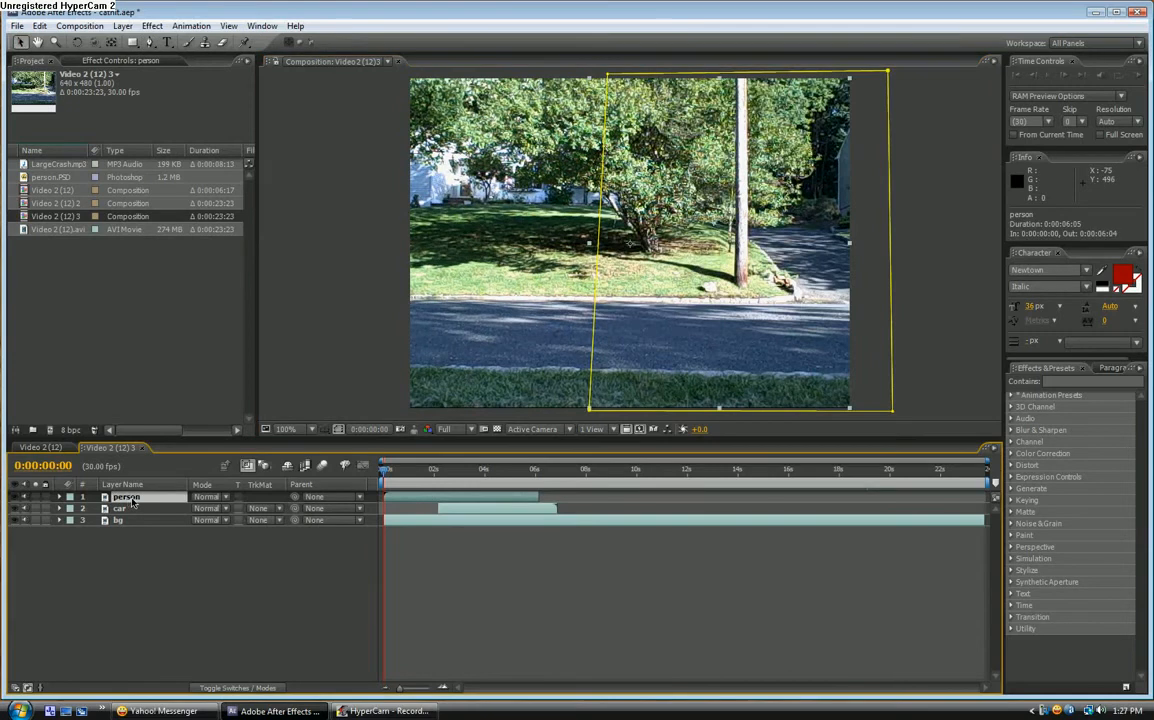
key("m")
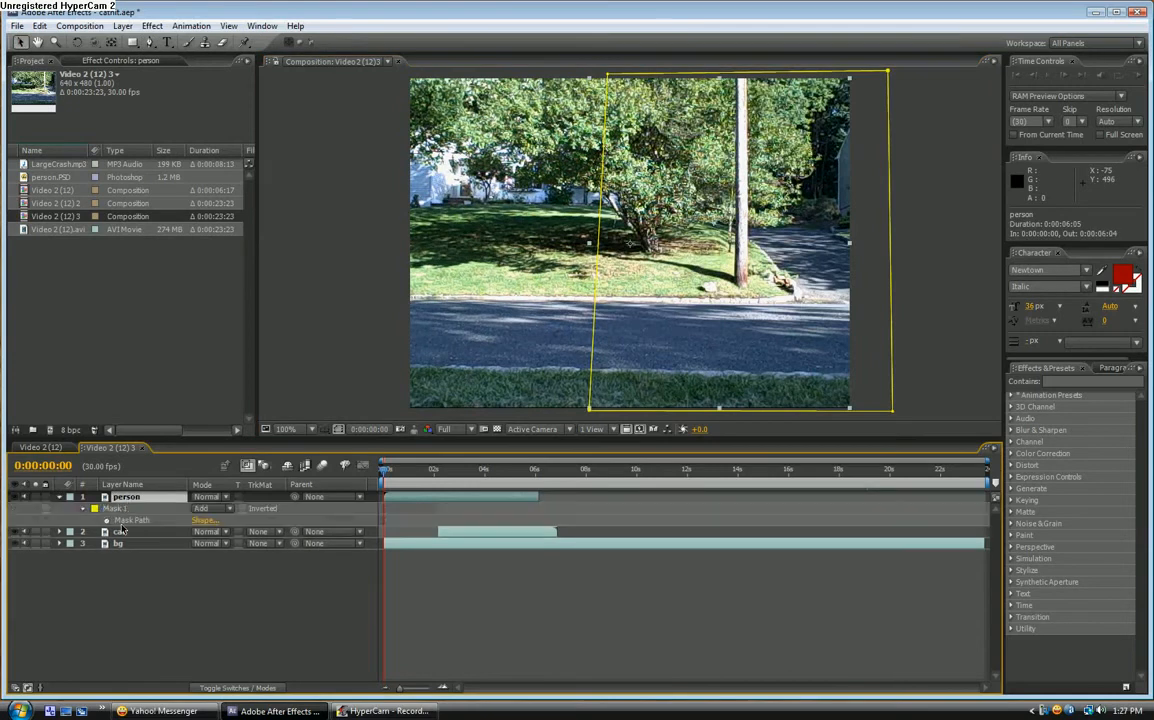
left_click(107, 521)
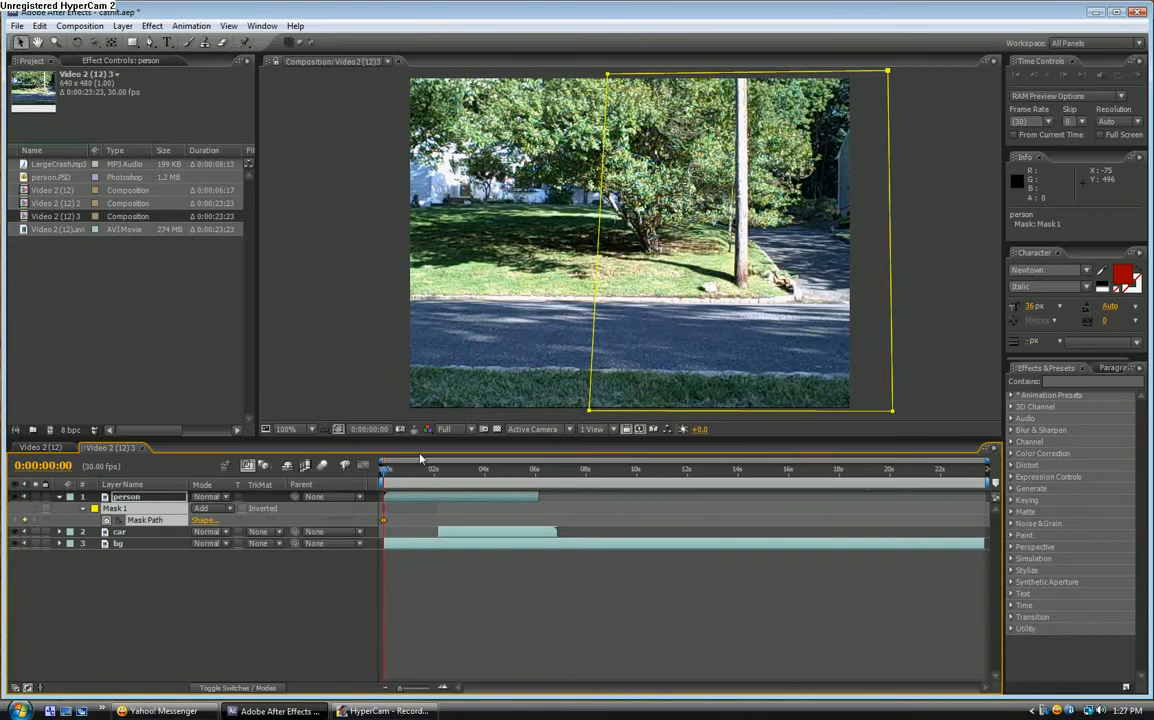
- Hold the person mask with a keyframe at 0:00:04:26, and at 0:00:04:28 shift its left edge to between the car's front and the boy
left_click_drag(387, 473, 505, 455)
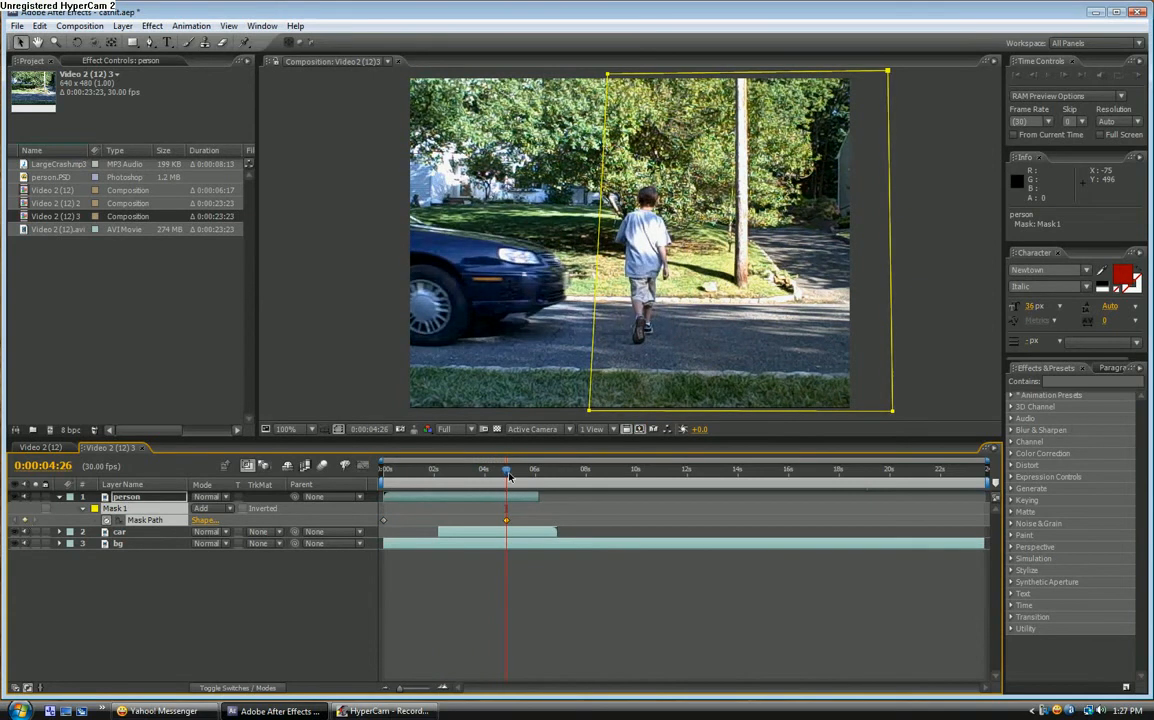
mouse_move(509, 474)
left_mouse_down()
mouse_move(458, 472)
mouse_move(512, 469)
left_mouse_up()
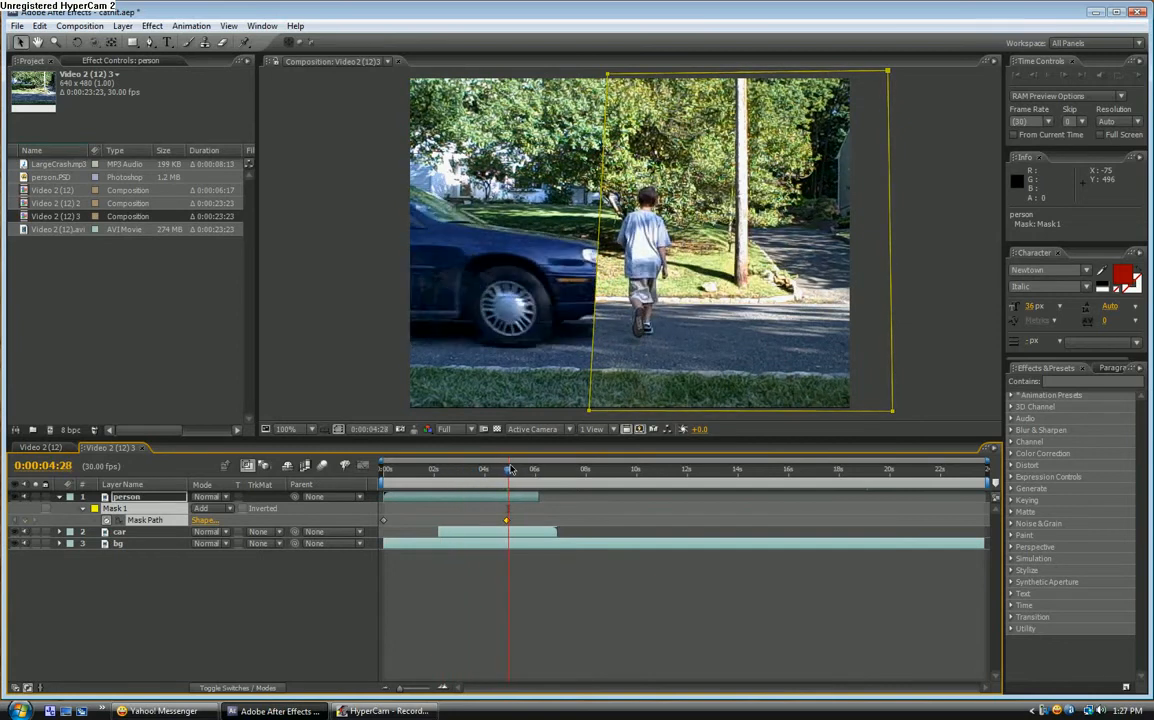
left_click(599, 291)
left_click_drag(599, 291, 614, 290)
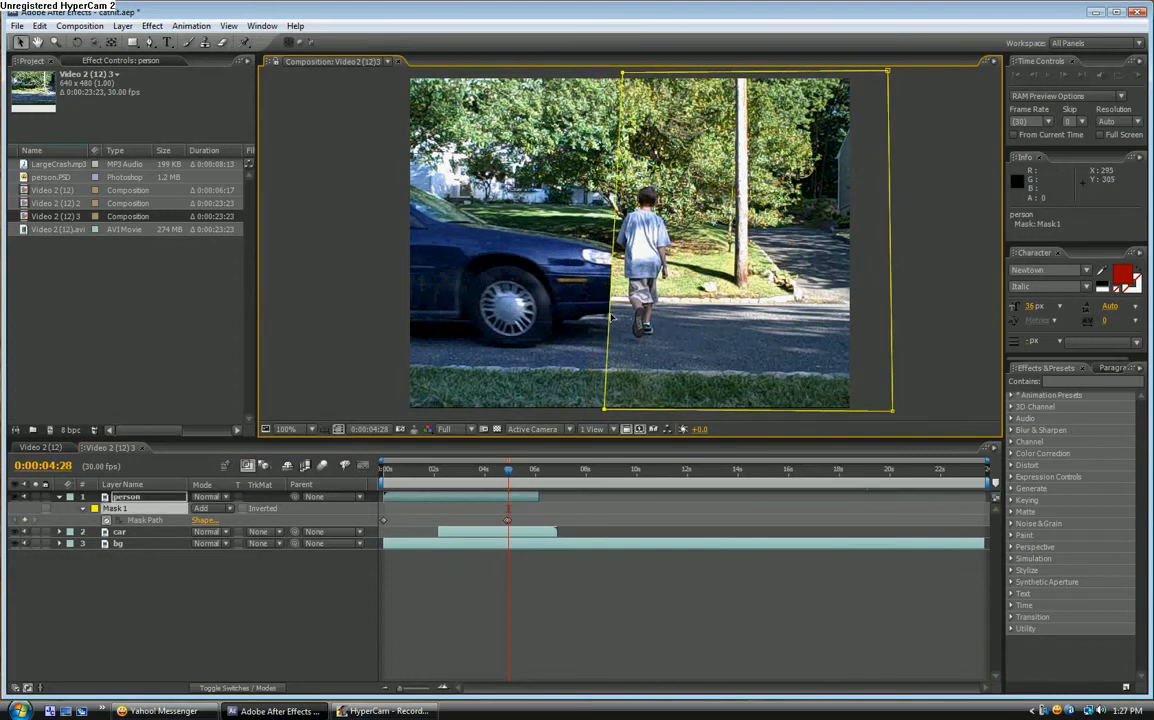
mouse_move(604, 409)
left_mouse_down()
mouse_move(664, 409)
mouse_move(611, 412)
left_mouse_up()
key("Page_Up")
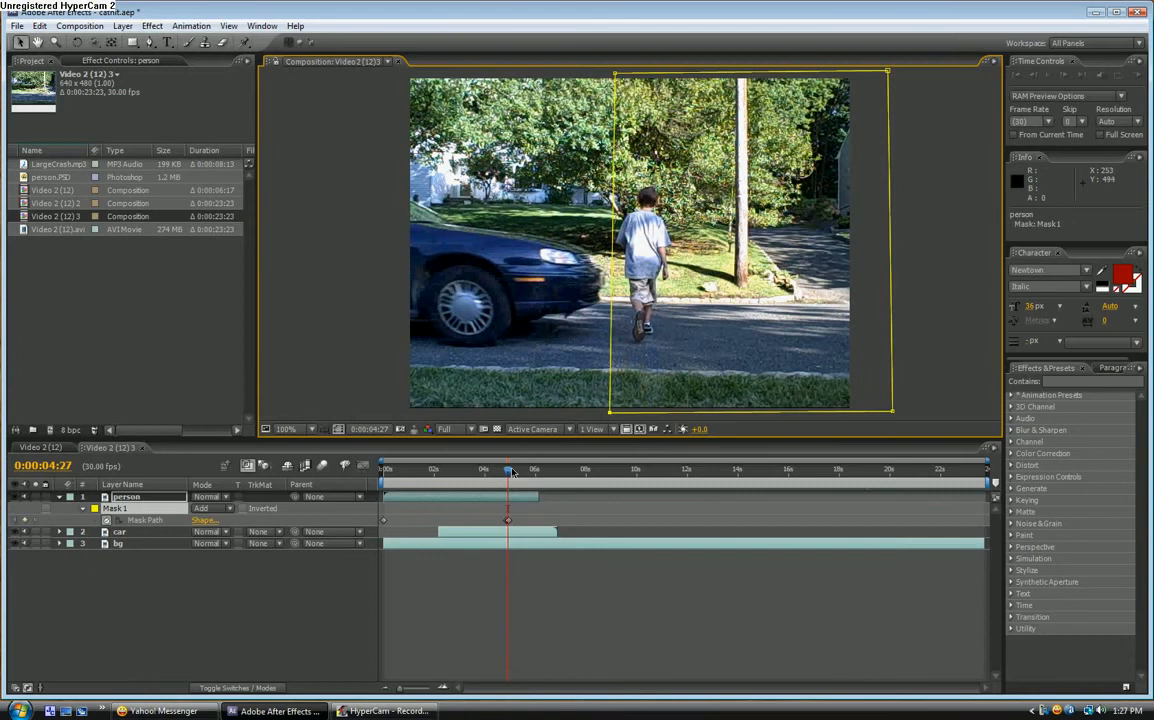
left_click_drag(511, 471, 512, 471)
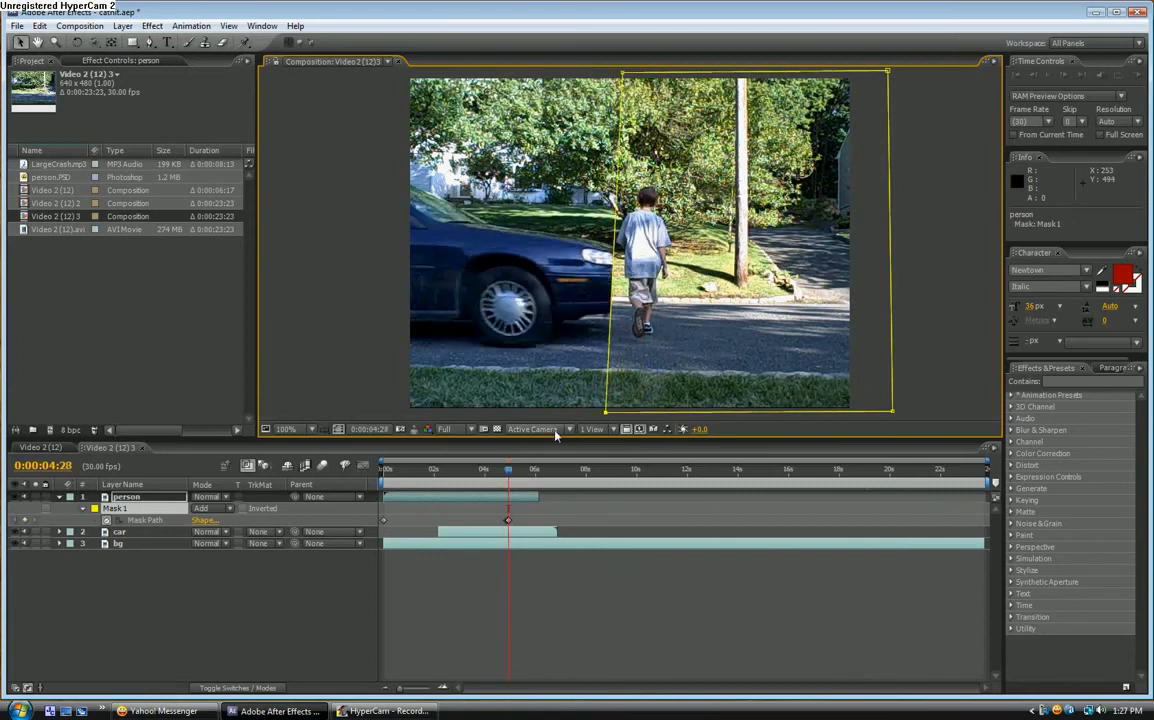
mouse_move(605, 411)
left_mouse_down()
mouse_move(677, 414)
mouse_move(606, 421)
left_mouse_up()
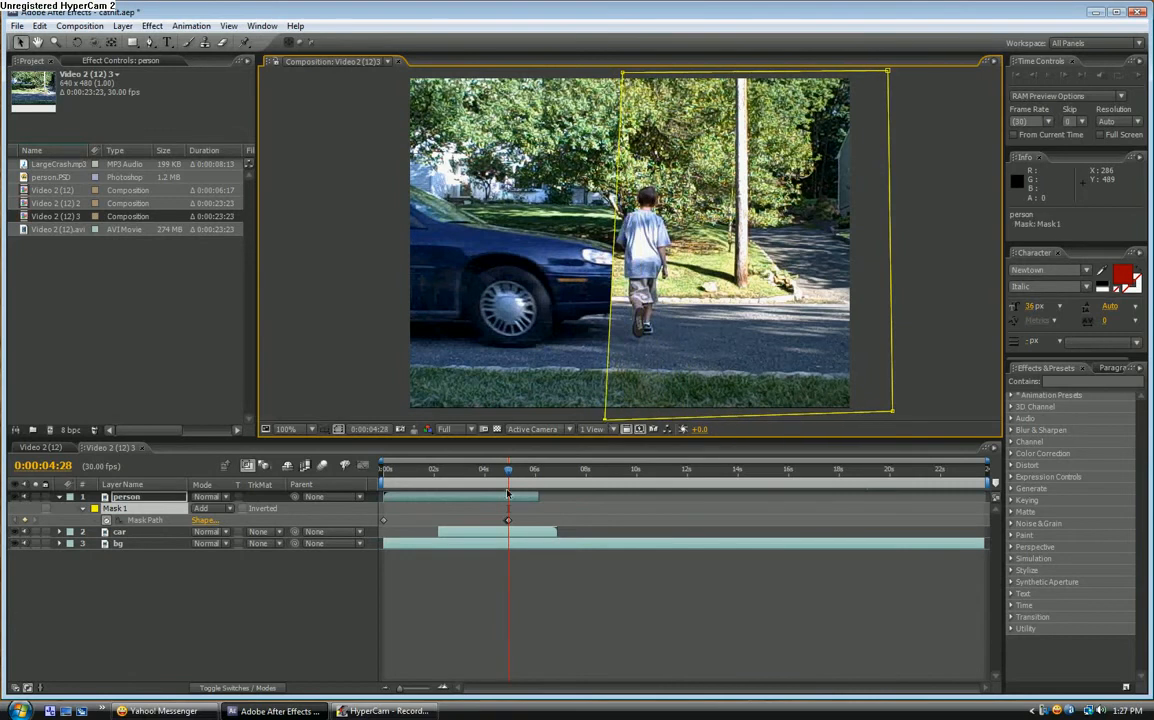
- Trim the end of the person layer to 0:00:04:28 and collapse its properties
left_click(147, 498)
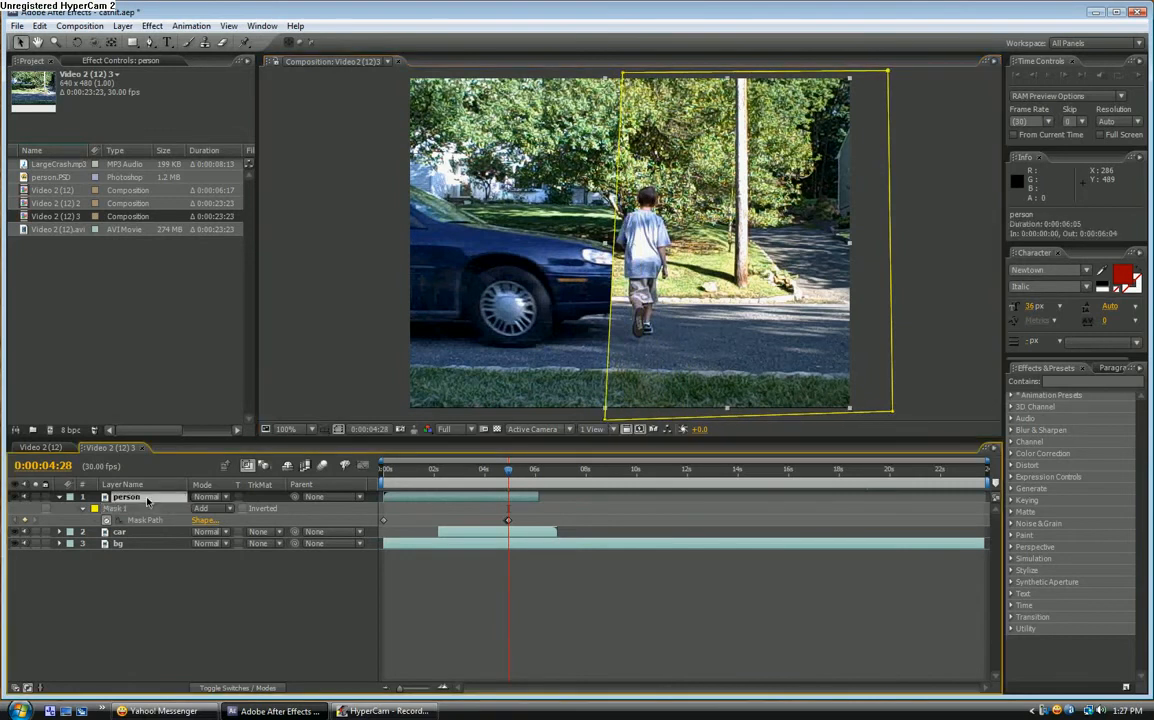
key("alt+bracketright")
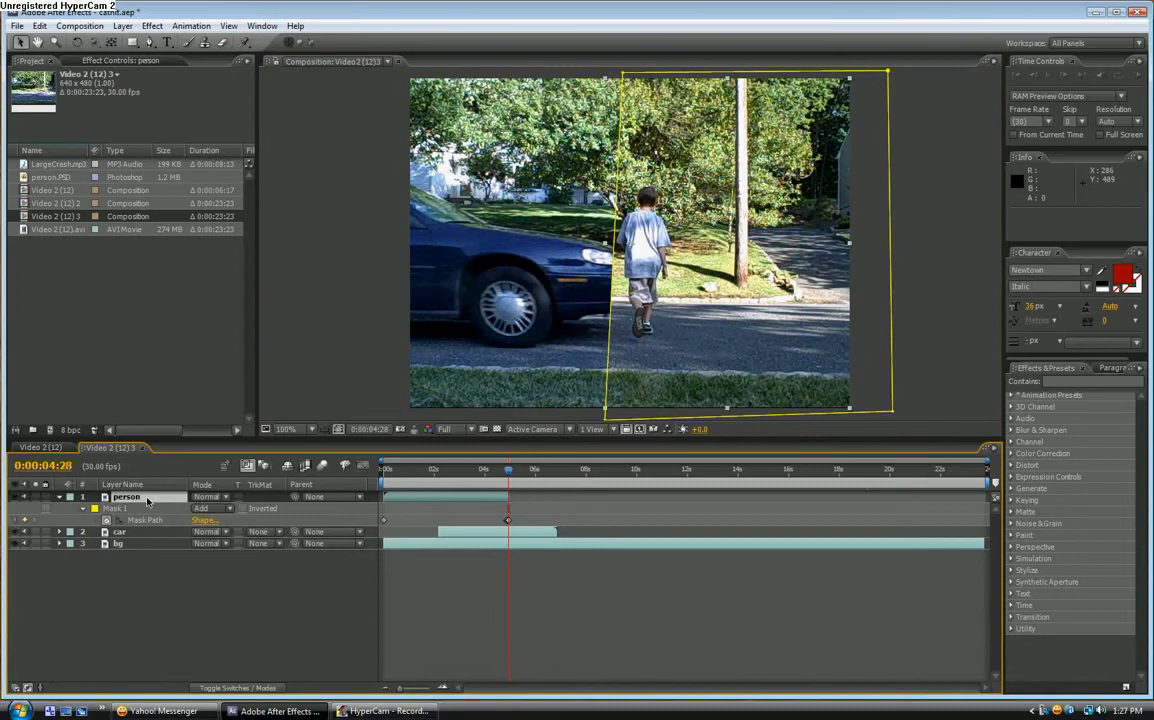
mouse_move(512, 463)
left_mouse_down()
mouse_move(497, 468)
mouse_move(515, 468)
mouse_move(509, 476)
left_mouse_up()
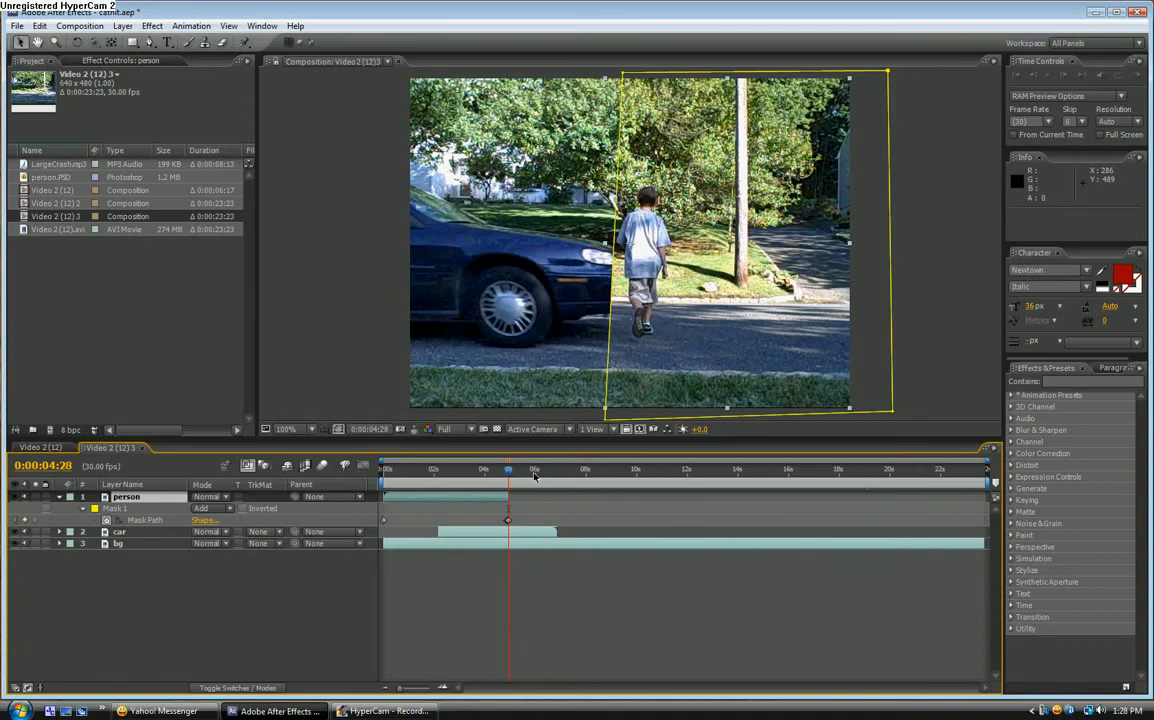
left_click(61, 498)
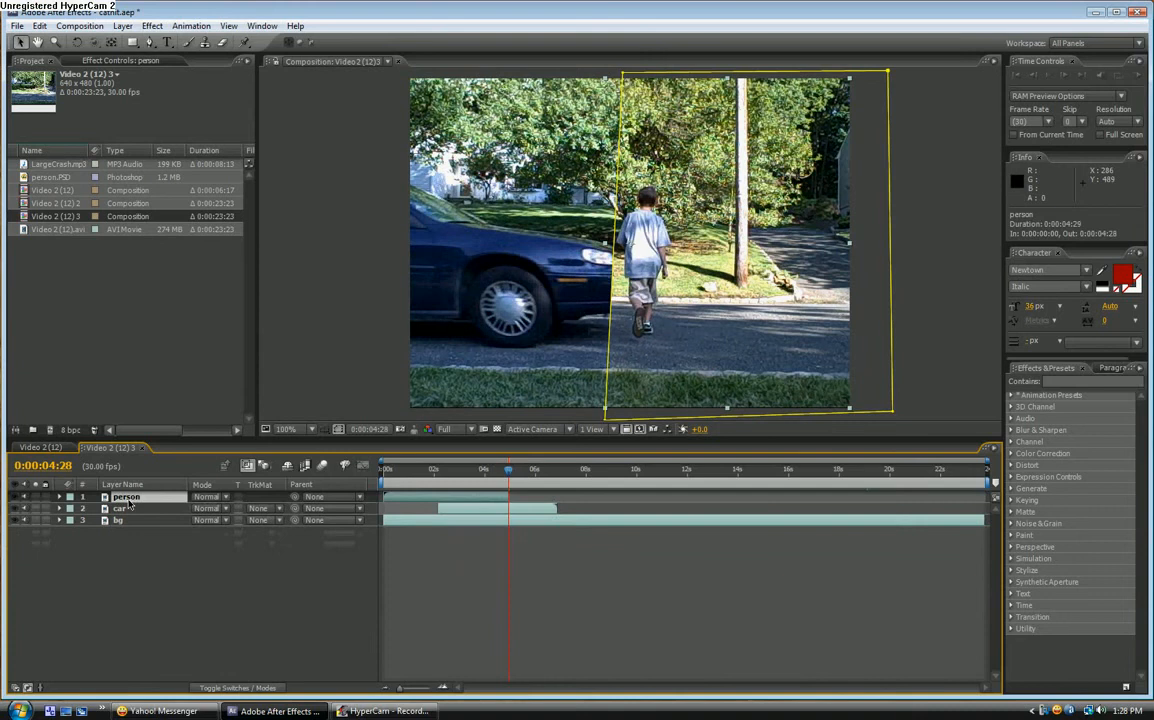
- Save the frame at 0:00:04:28 as a layered Photoshop file named person1 in the adobetests folder
left_click(80, 25)
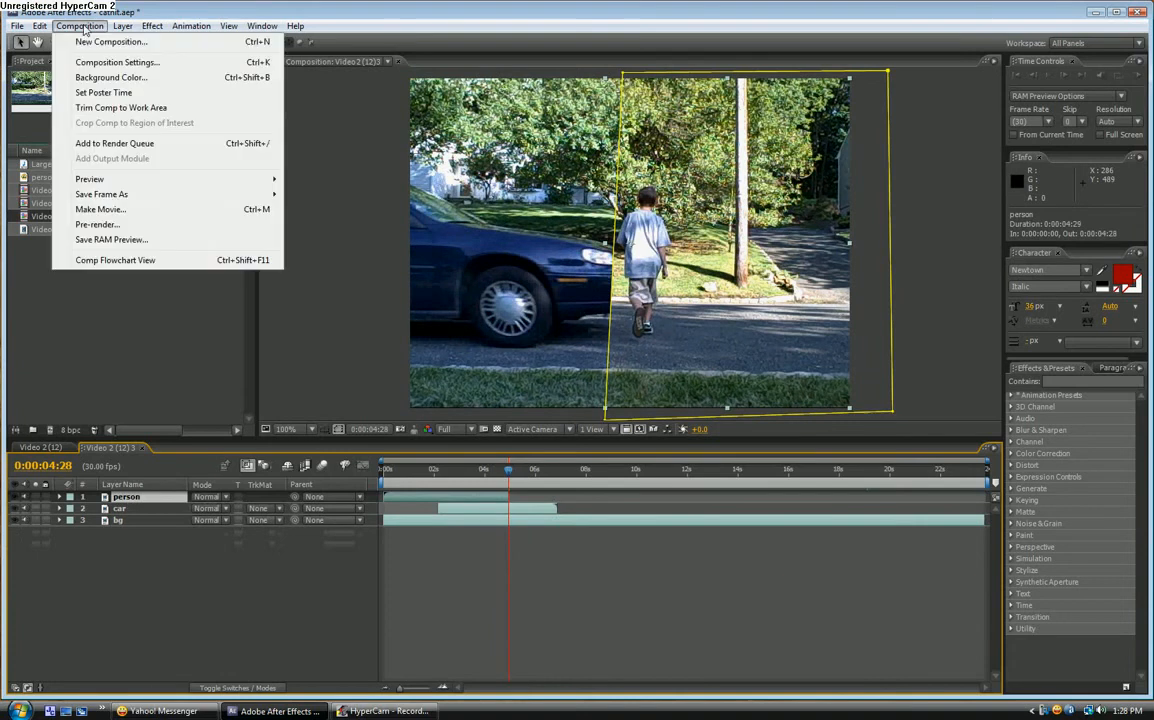
mouse_move(178, 196)
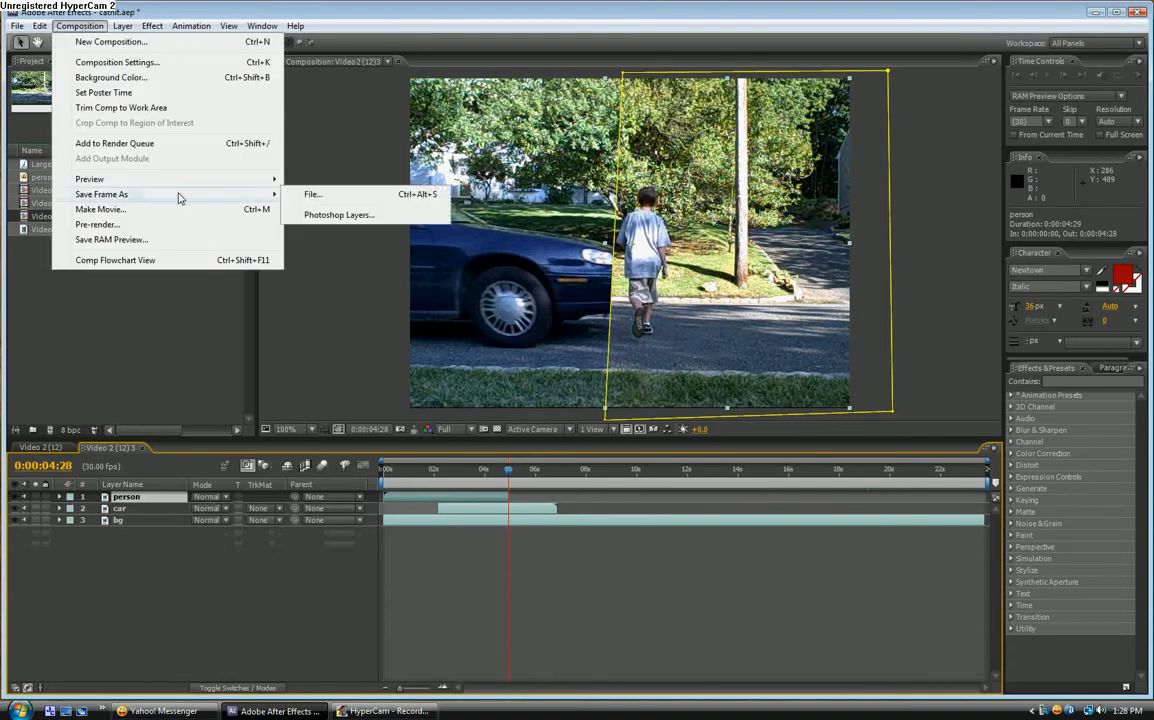
left_click(319, 216)
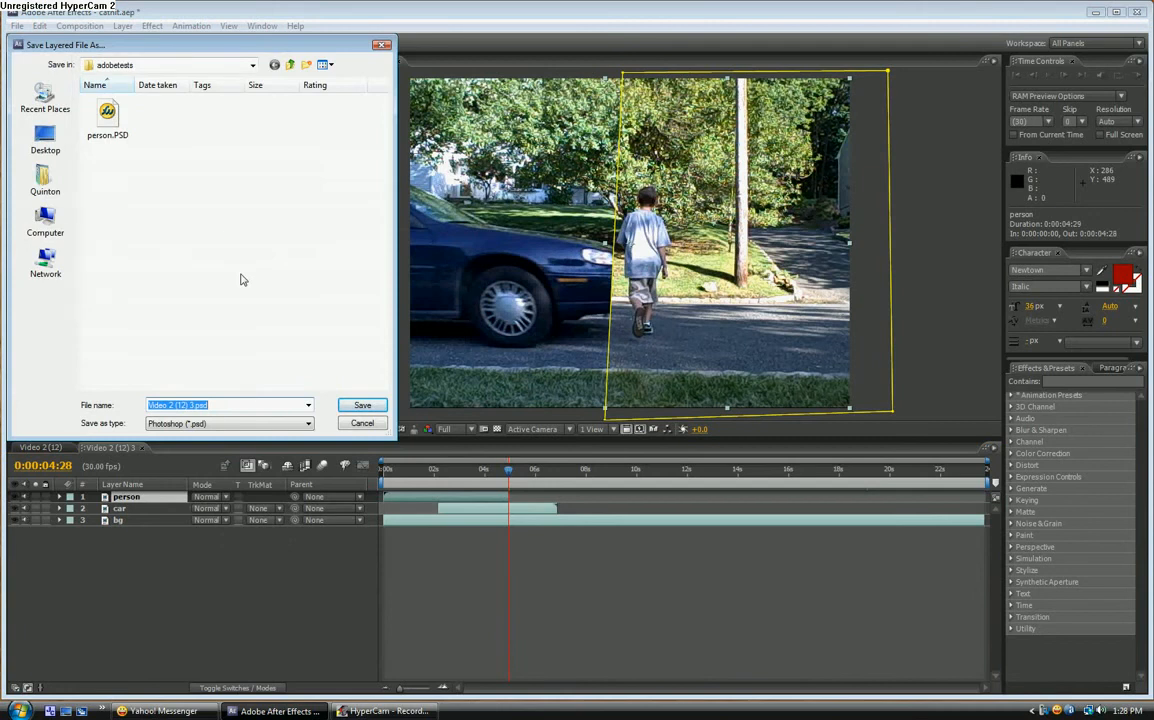
type("person1")
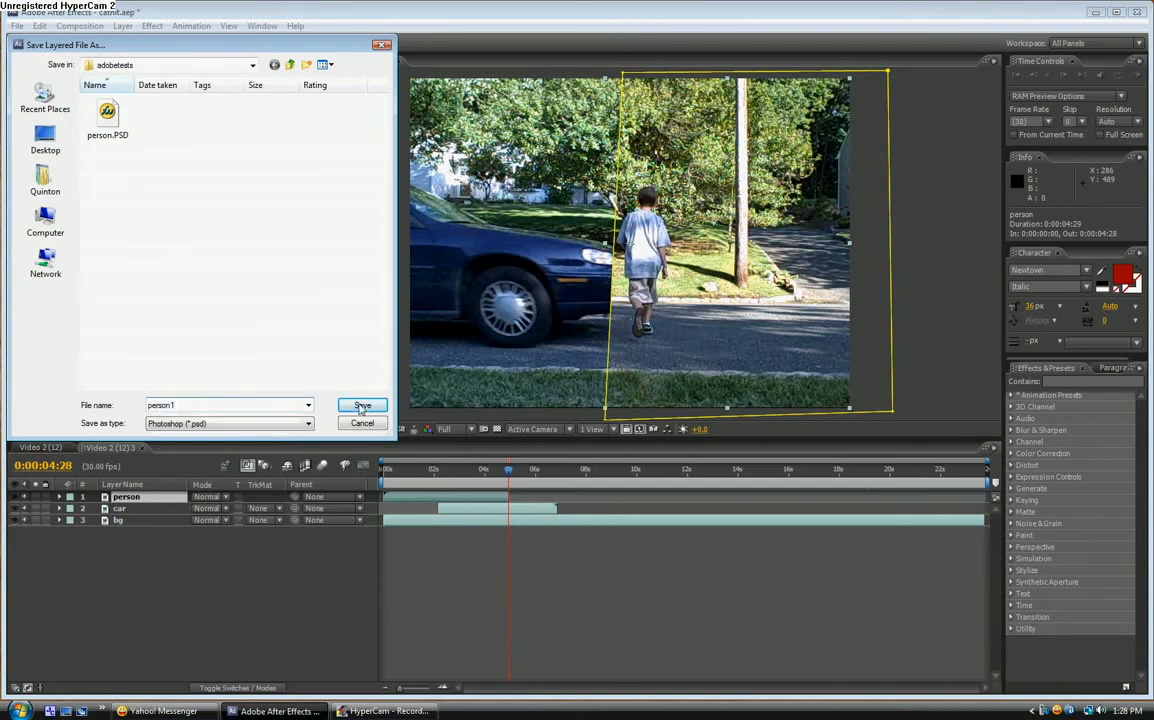
left_click(355, 405)
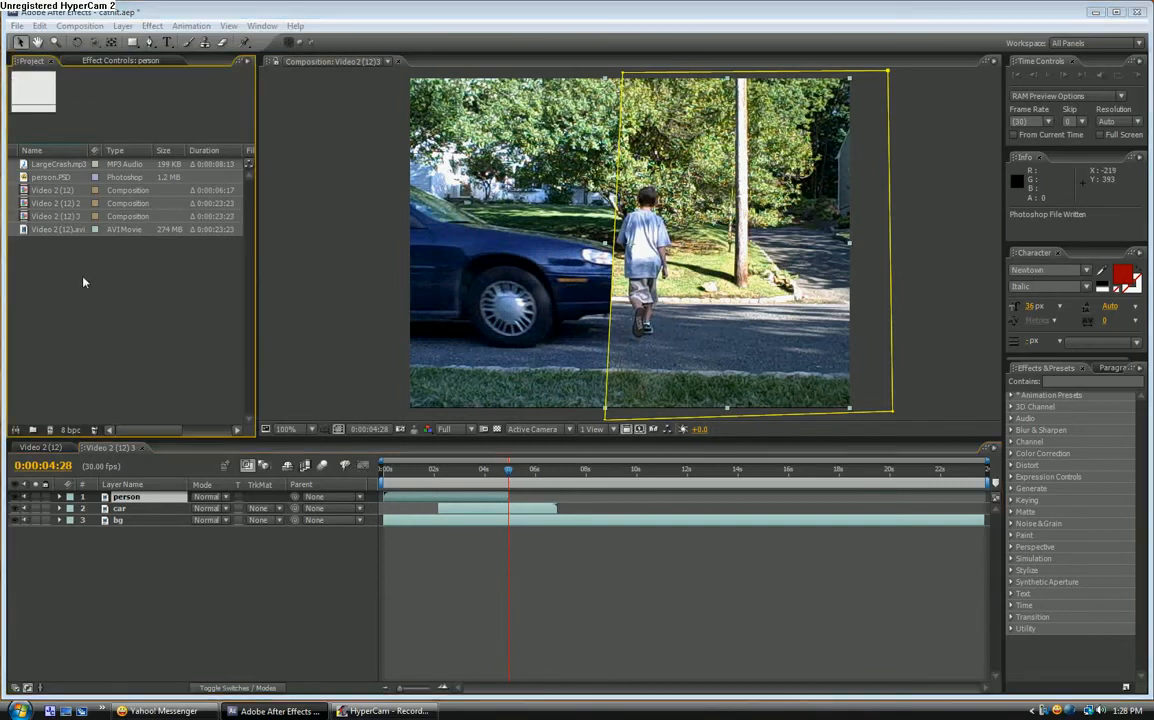
- Import person1.PSD from the adobetests folder as merged-layer footage and place it between the person and car layers
double_click(78, 280)
left_click(291, 64)
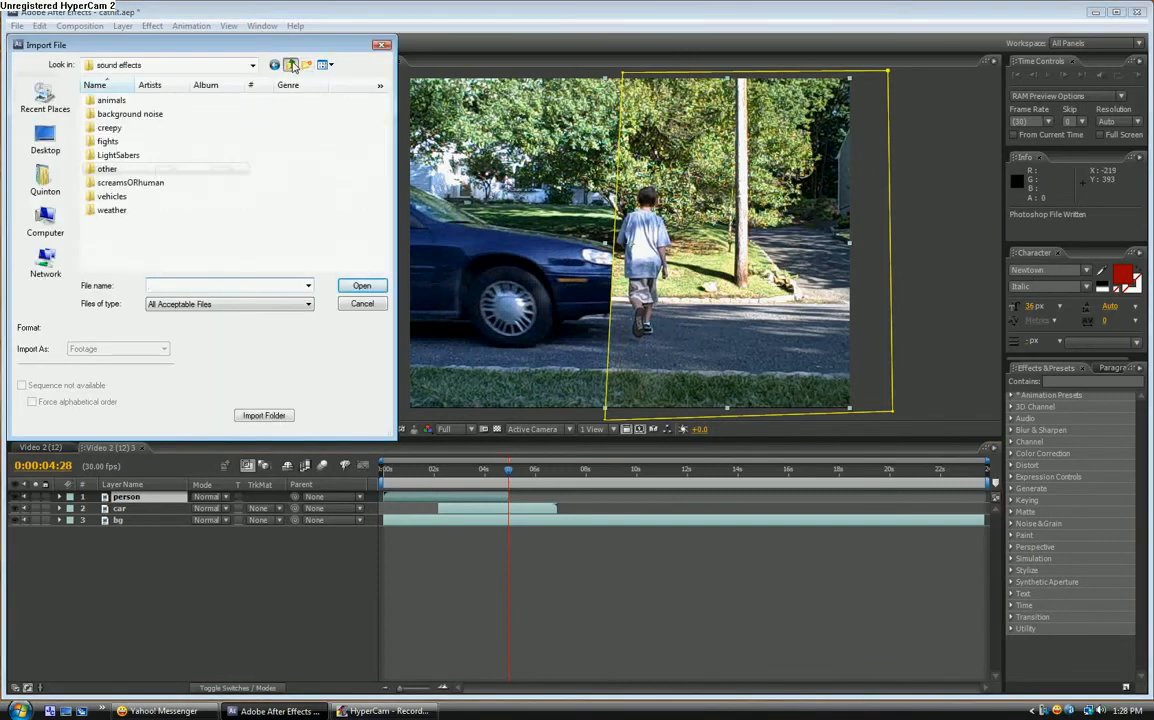
left_click(291, 64)
left_click(291, 64)
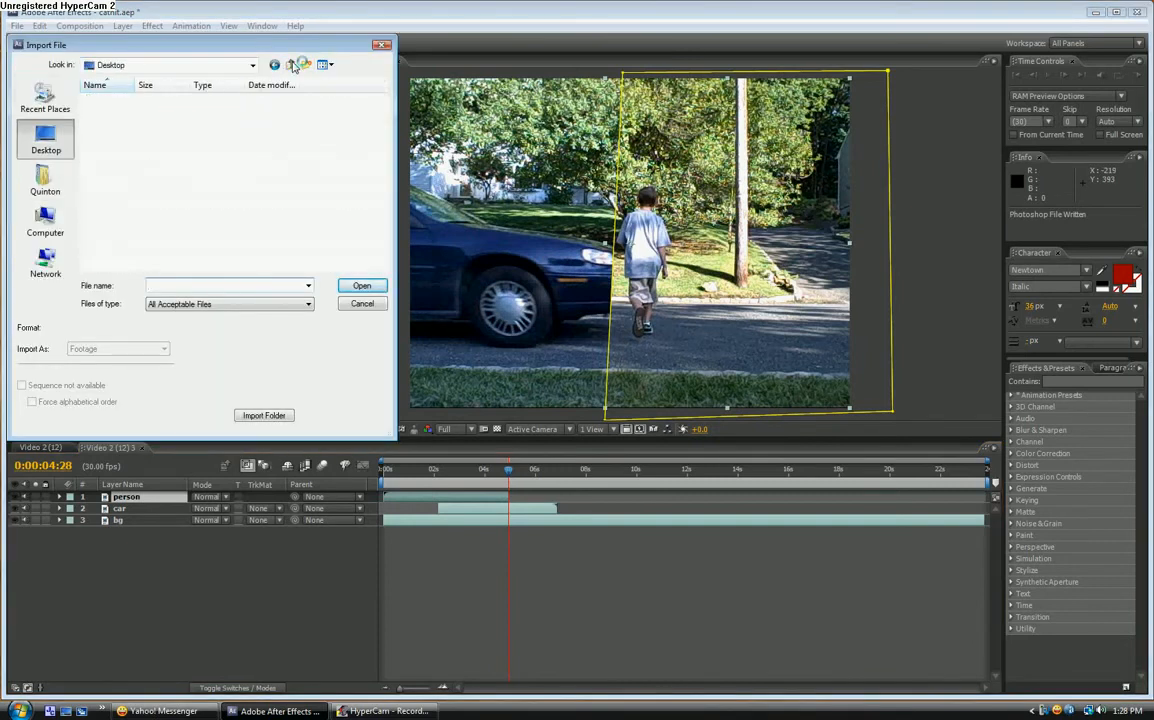
left_click(45, 180)
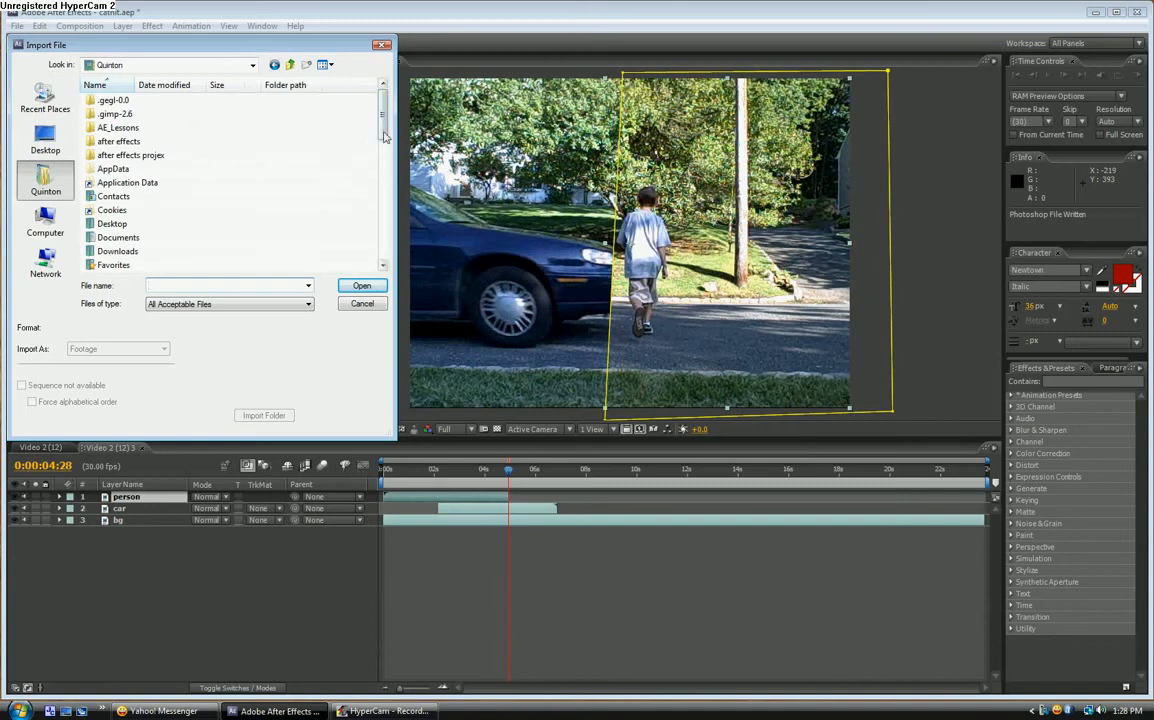
left_click_drag(382, 118, 382, 222)
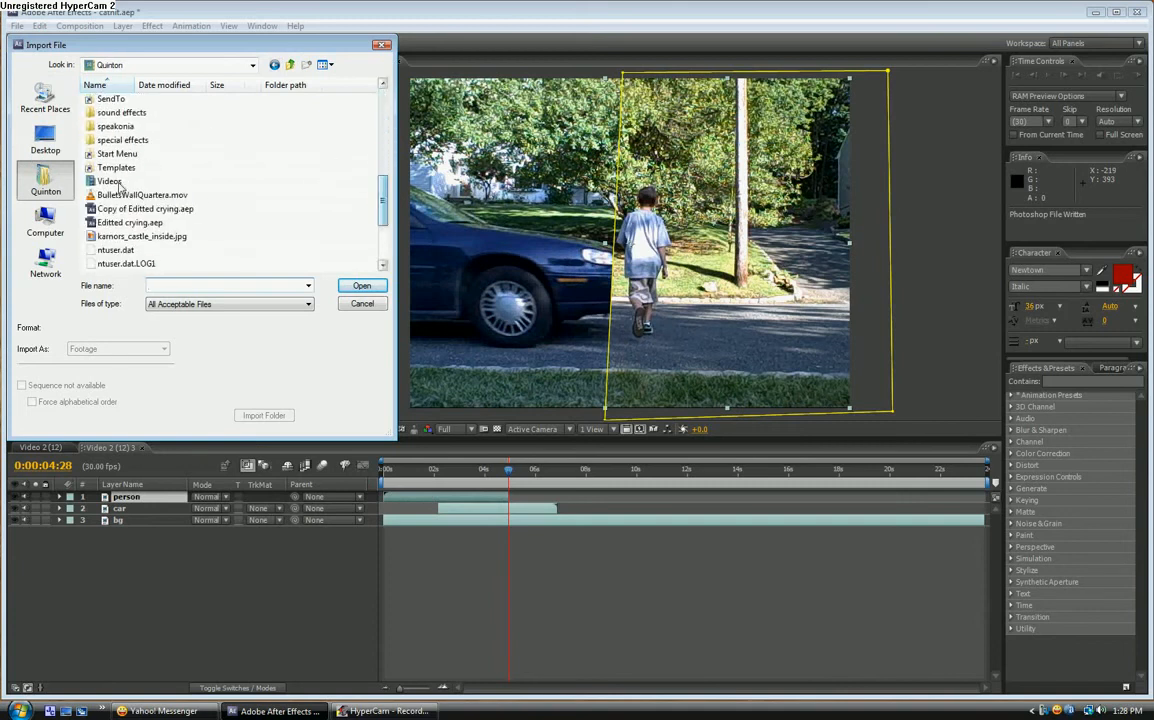
double_click(109, 181)
double_click(210, 118)
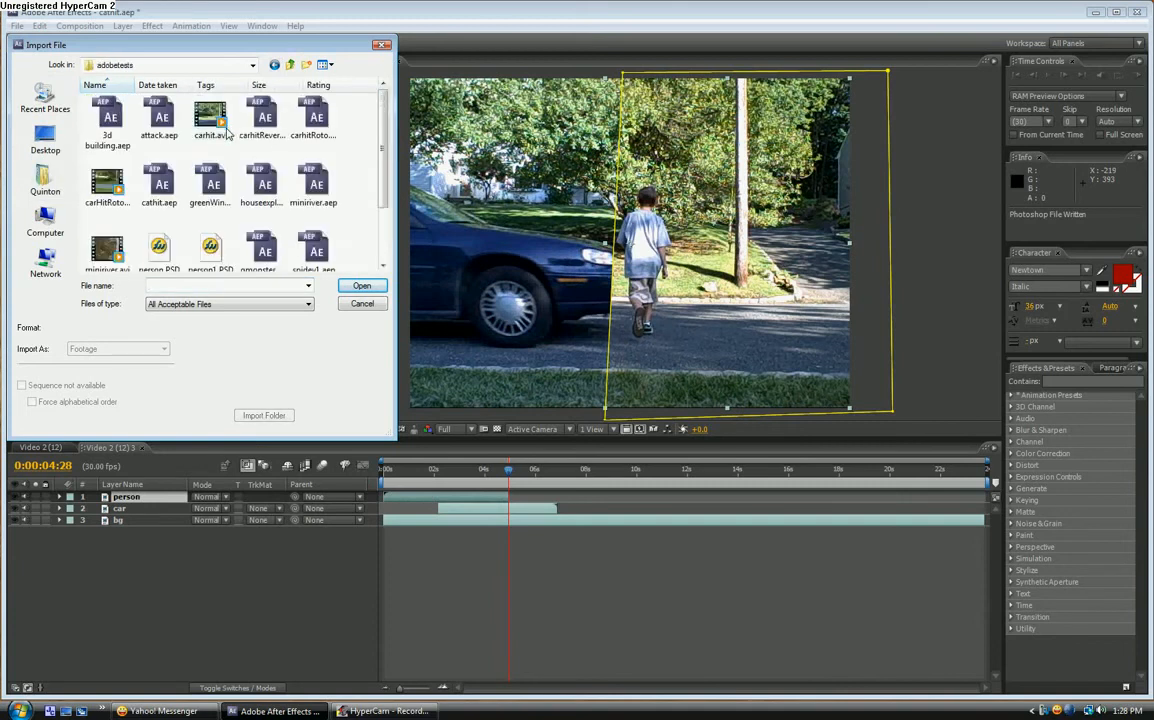
double_click(189, 230)
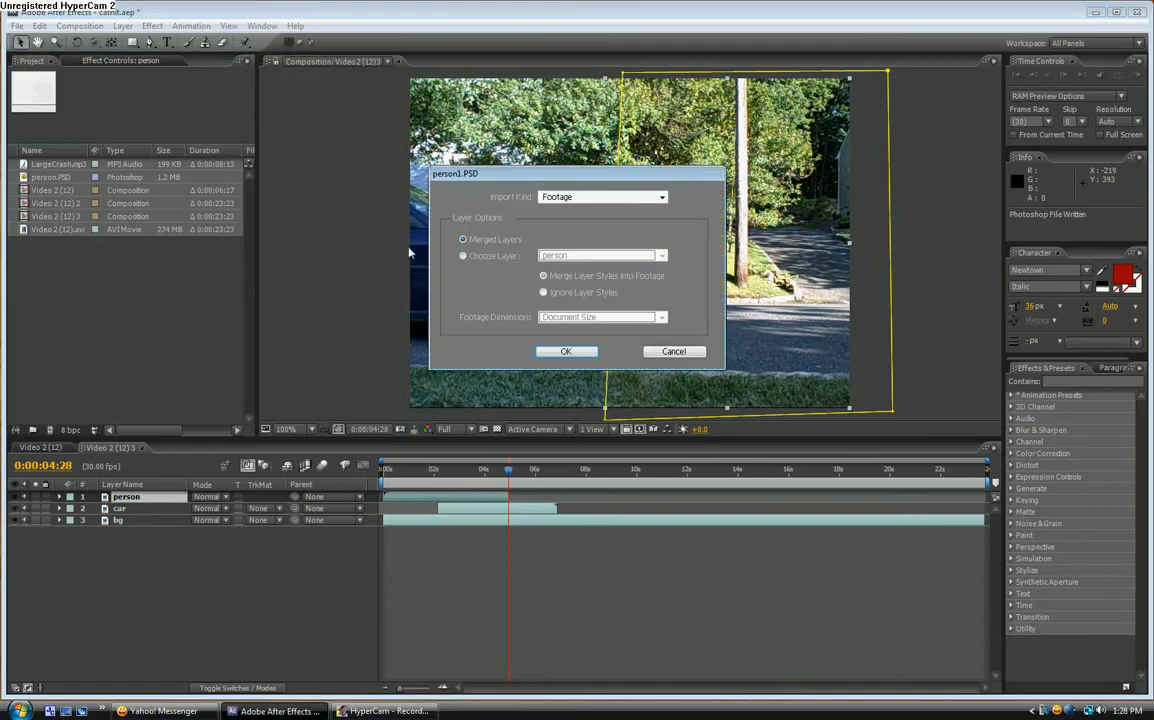
left_click(565, 352)
left_click_drag(62, 192, 139, 510)
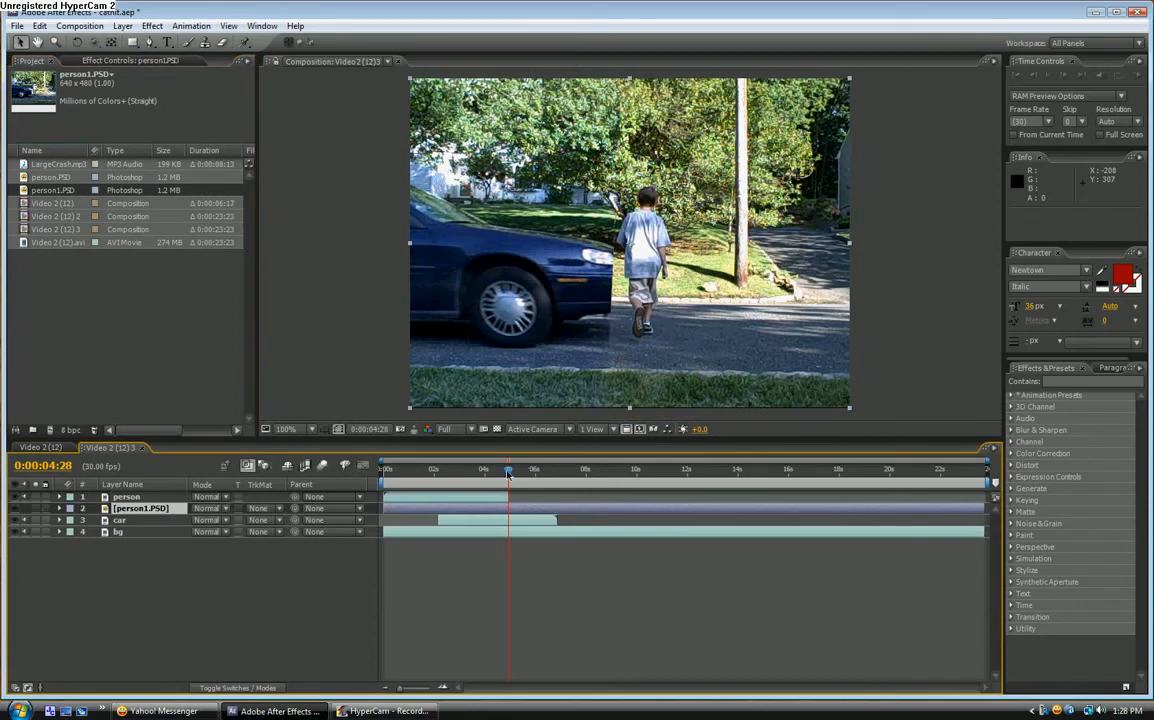
- At 0:00:08:03, draw a closed Pen mask tightly around the boy on the person1.PSD layer, then deselect the layer
left_click_drag(508, 473, 587, 473)
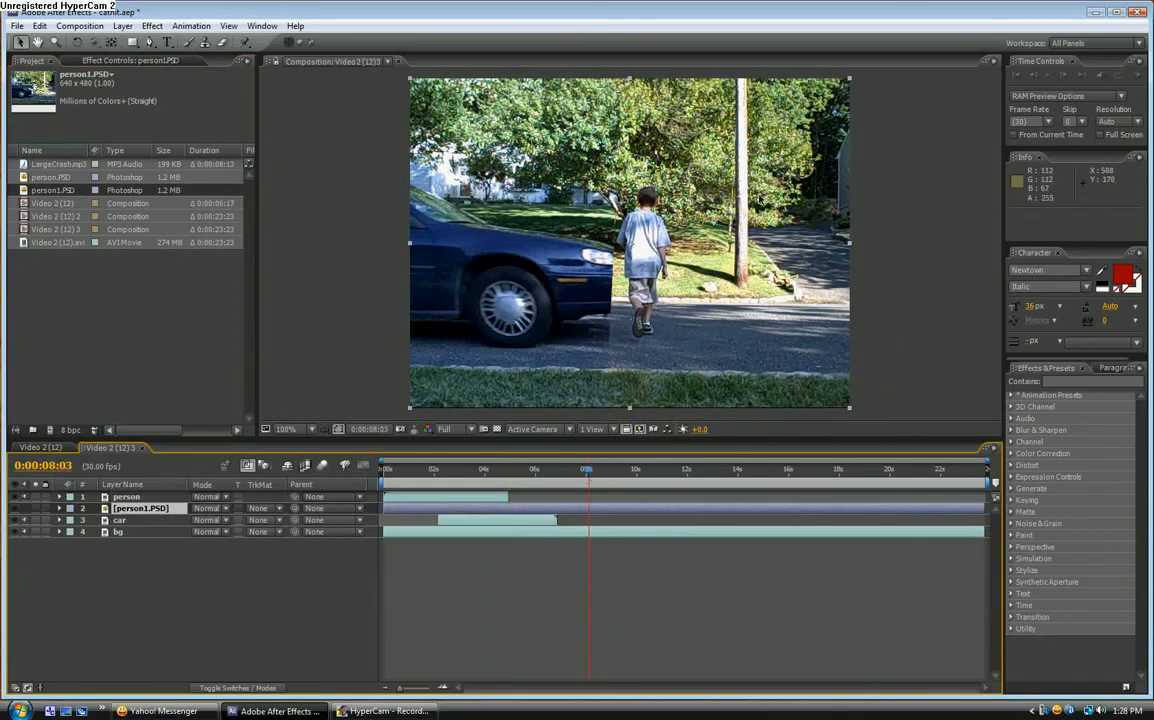
key("period")
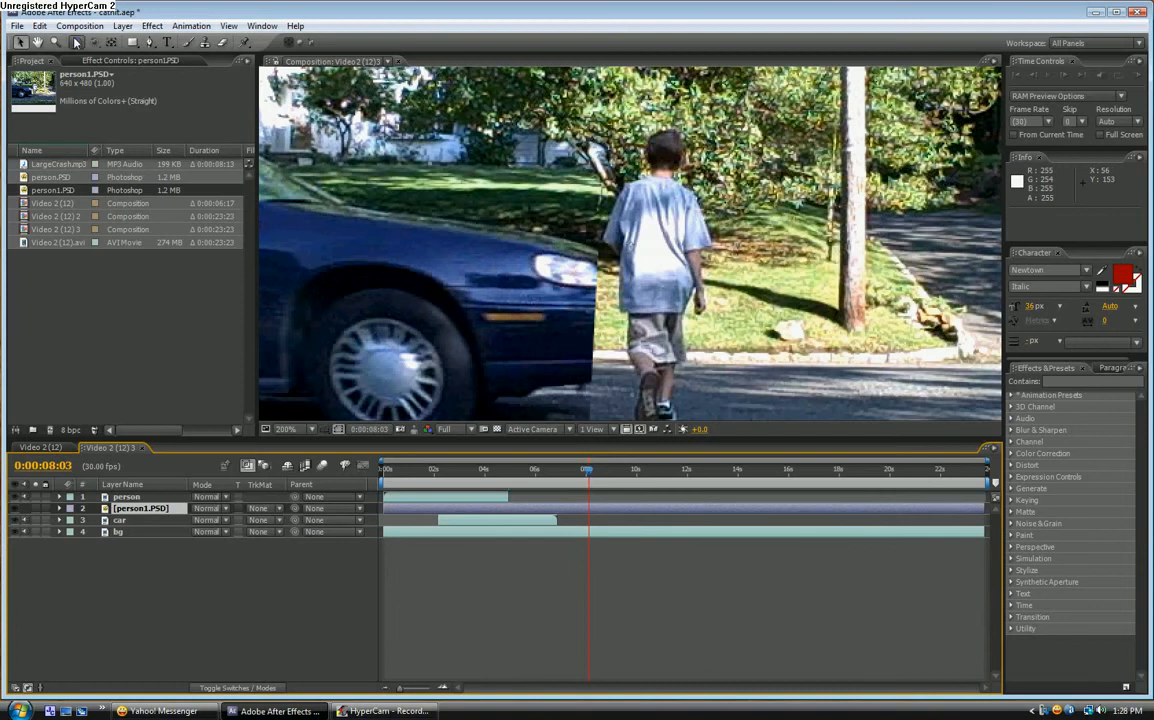
left_click(38, 42)
left_click_drag(652, 212, 604, 179)
left_click(20, 42)
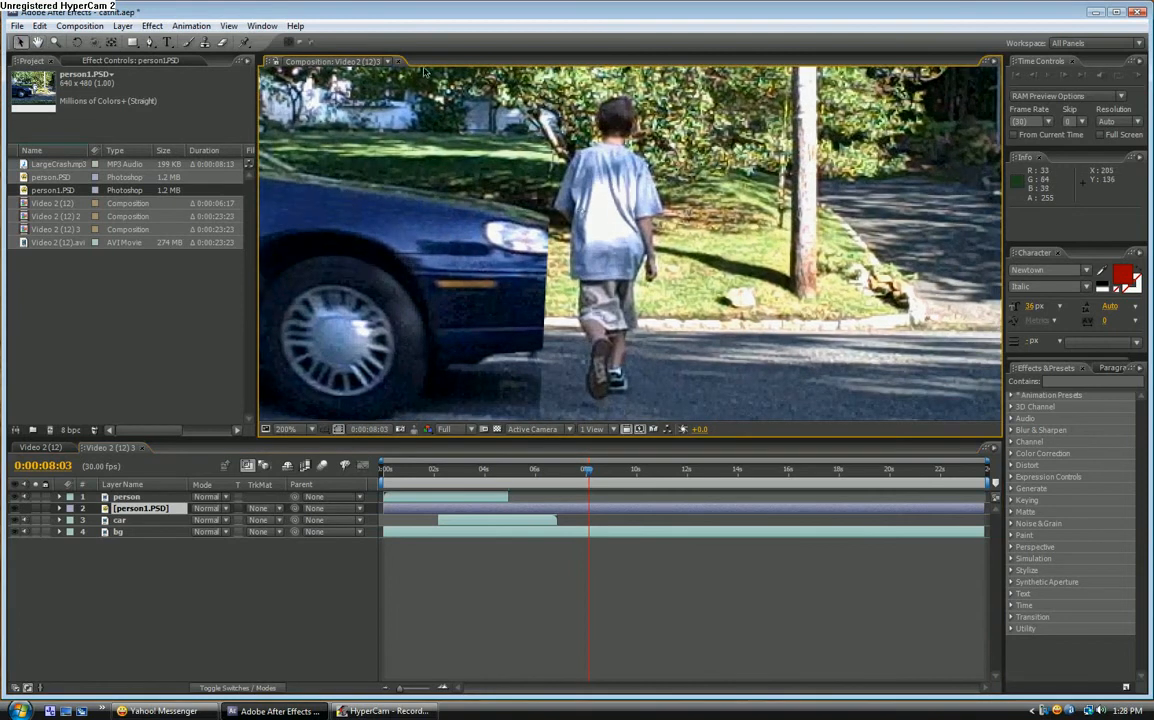
left_click(149, 42)
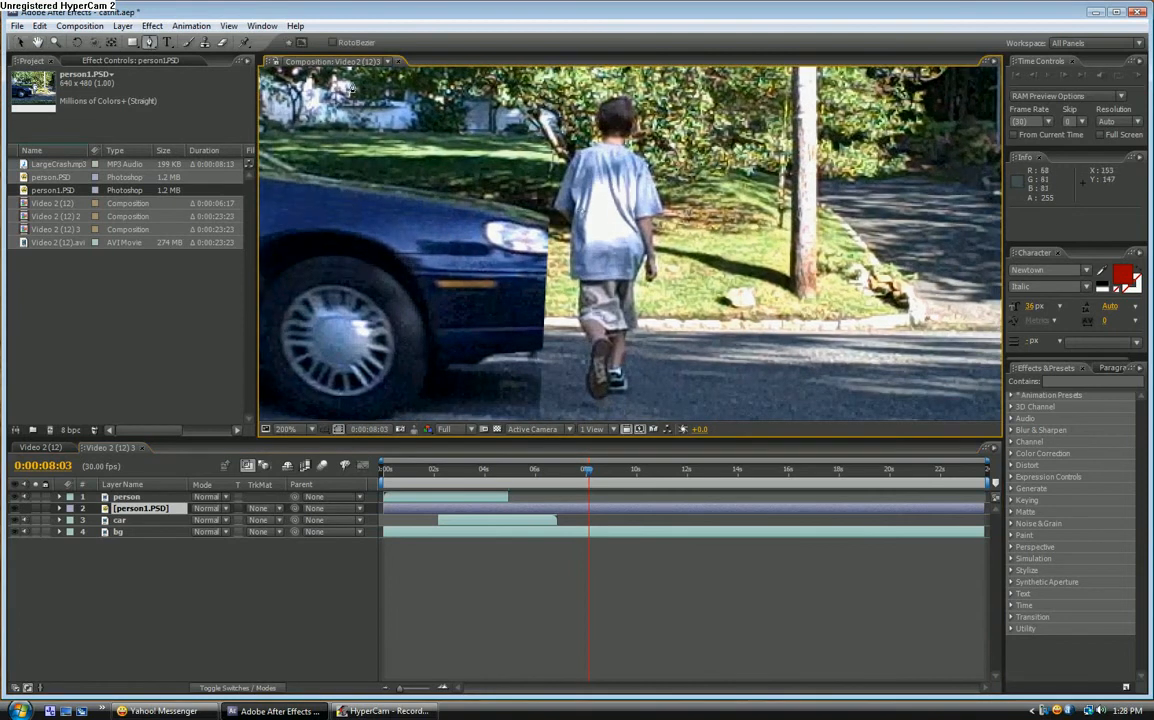
left_click(603, 147)
left_click(605, 100)
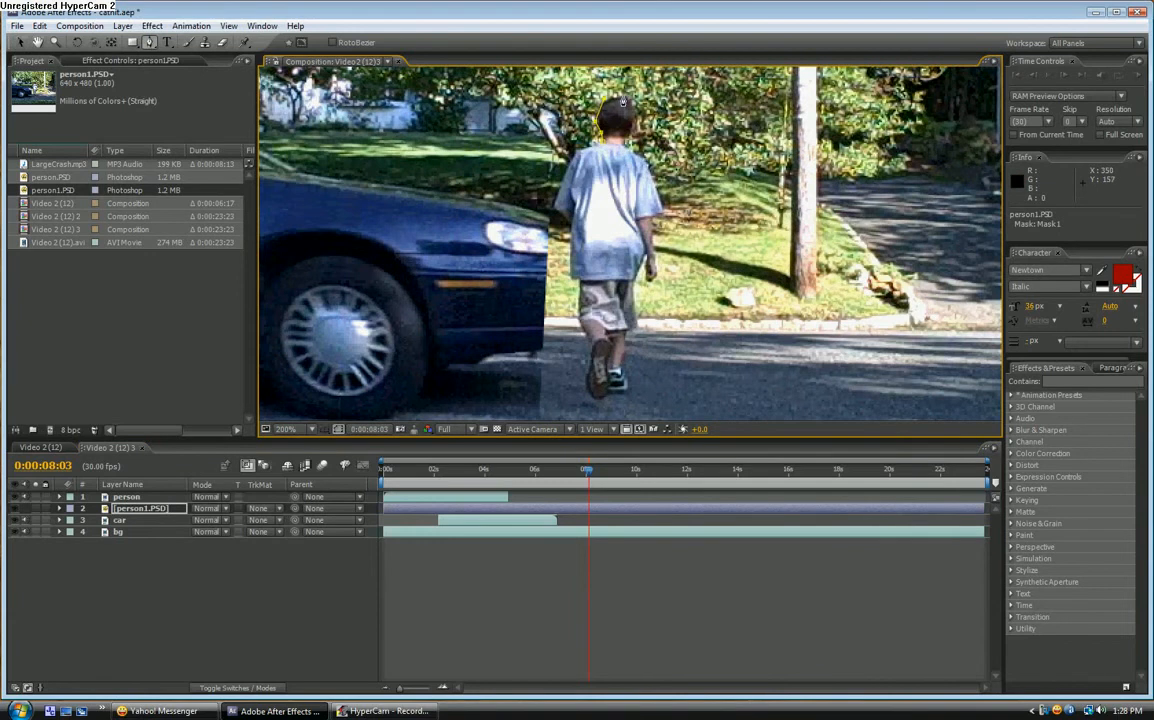
left_click(632, 118)
left_click(624, 146)
left_click(652, 215)
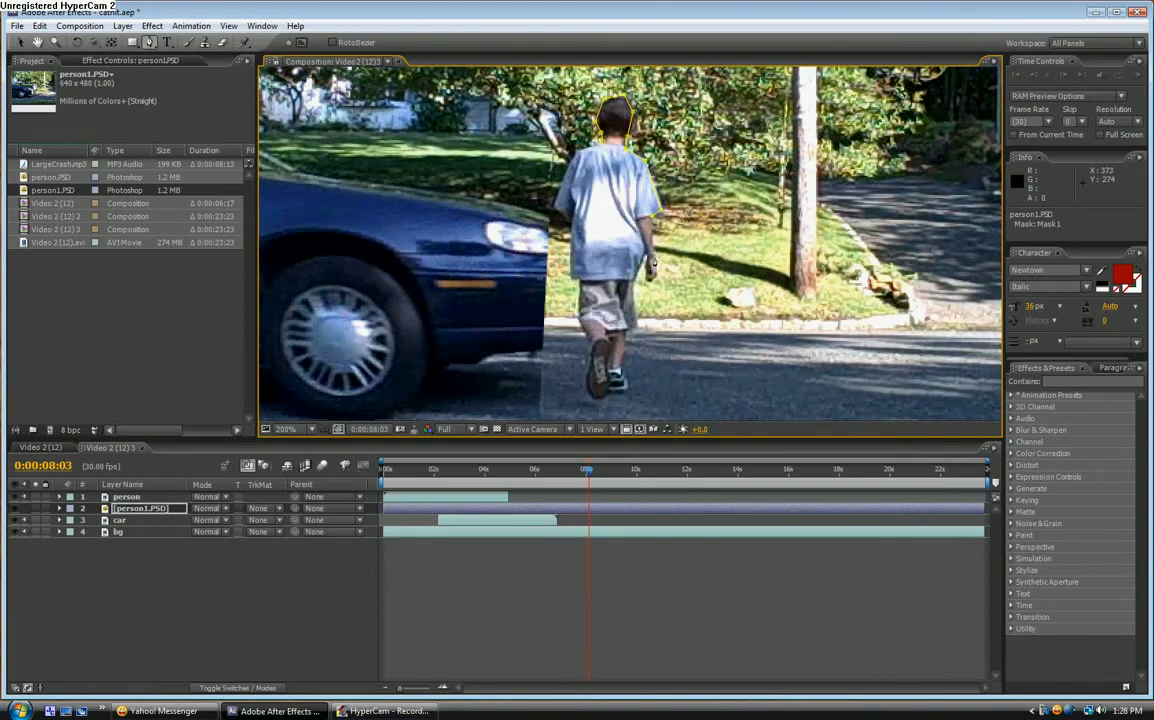
left_click(657, 275)
left_click(632, 330)
left_click(624, 386)
left_click(610, 392)
left_click(599, 399)
left_click(588, 392)
left_click(586, 371)
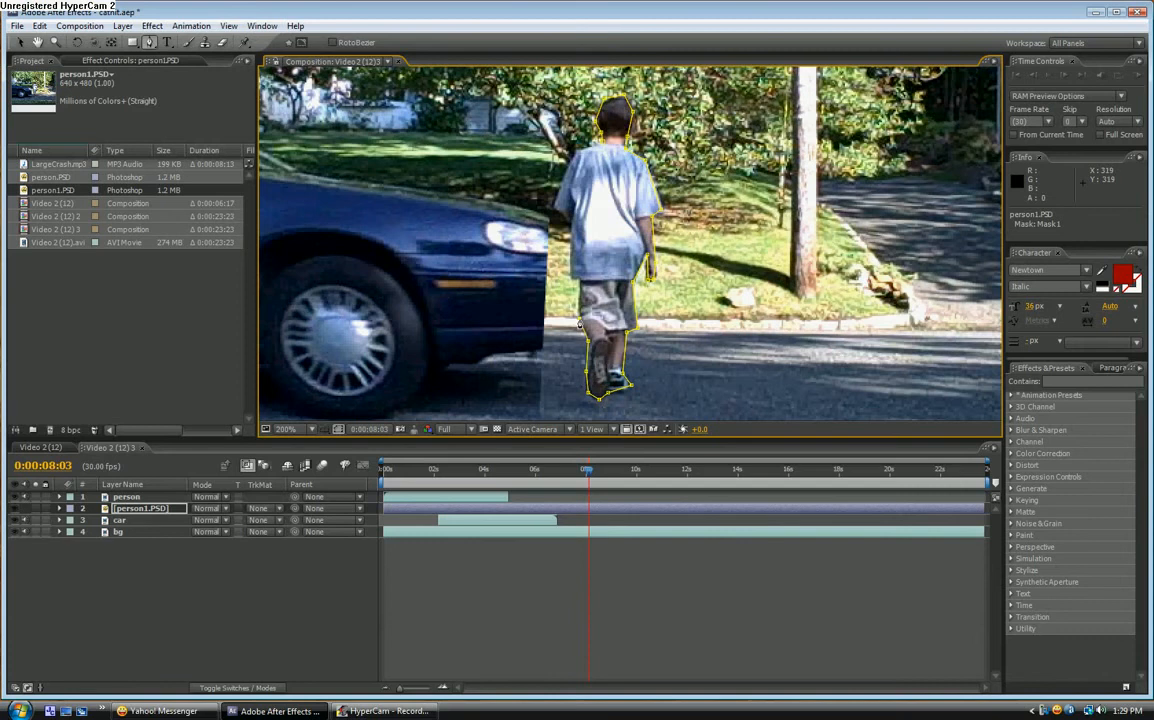
left_click(572, 215)
left_click(580, 150)
left_click(604, 146)
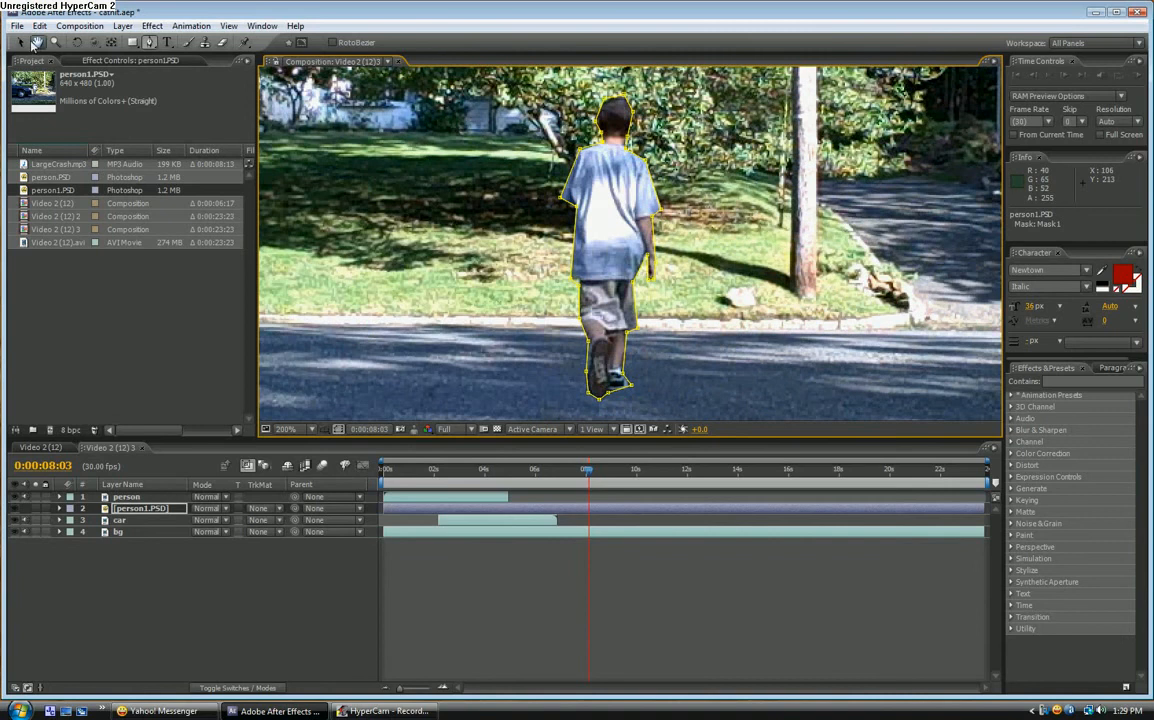
left_click(20, 42)
scroll(530, 212, "down", 1)
left_click(325, 258)
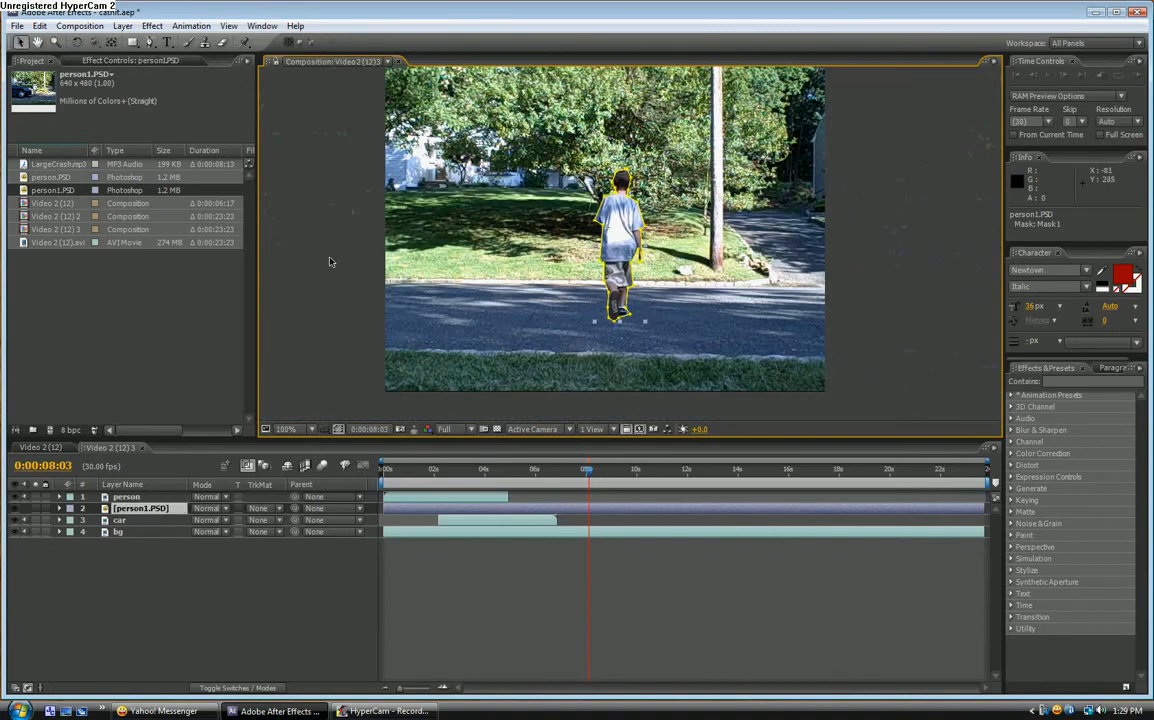
left_click(322, 322)
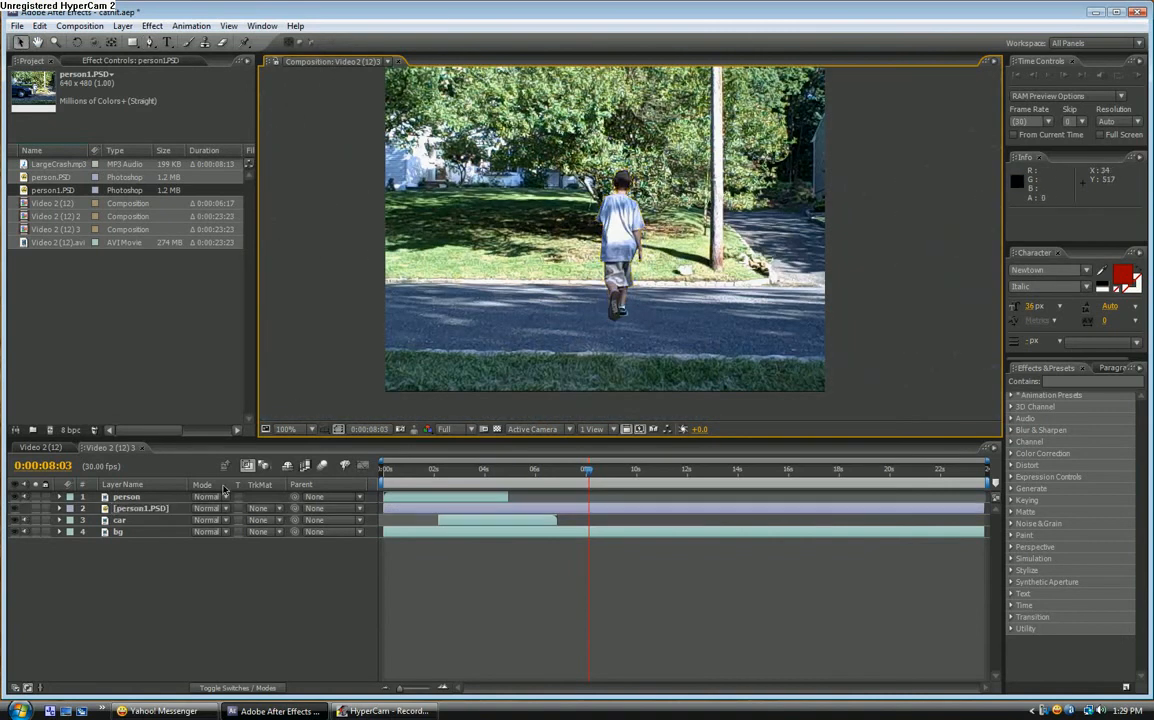
- Rename the person1.PSD layer to pic
left_click(141, 510)
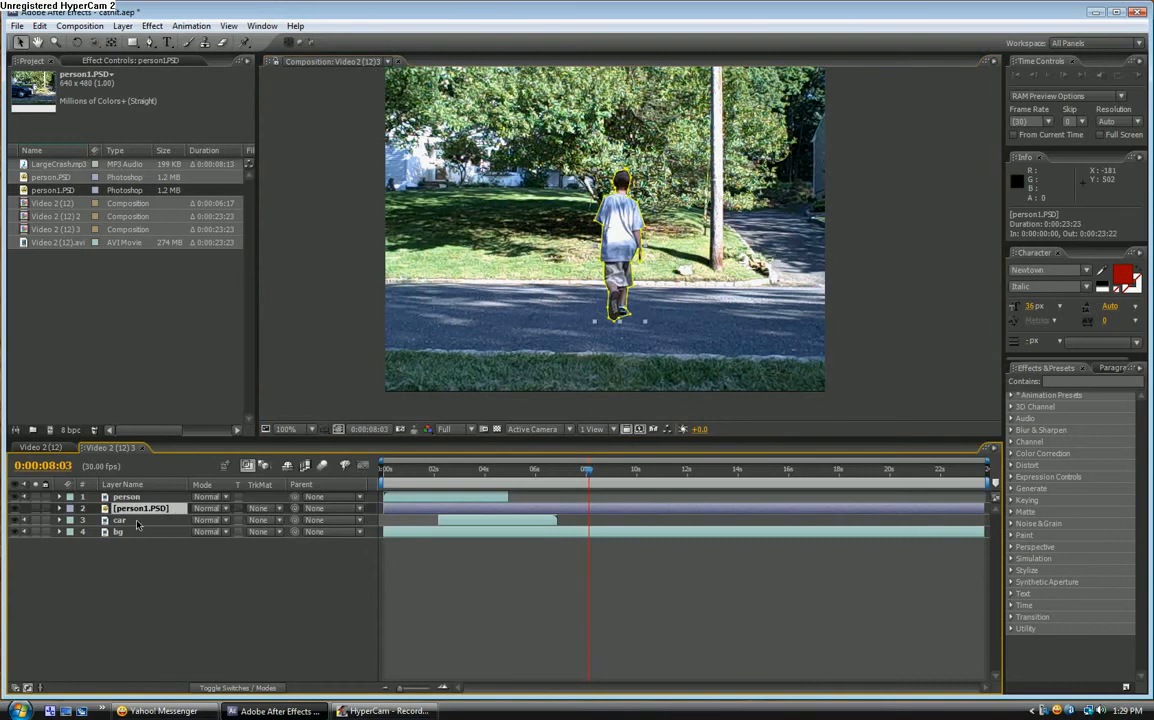
type("p")
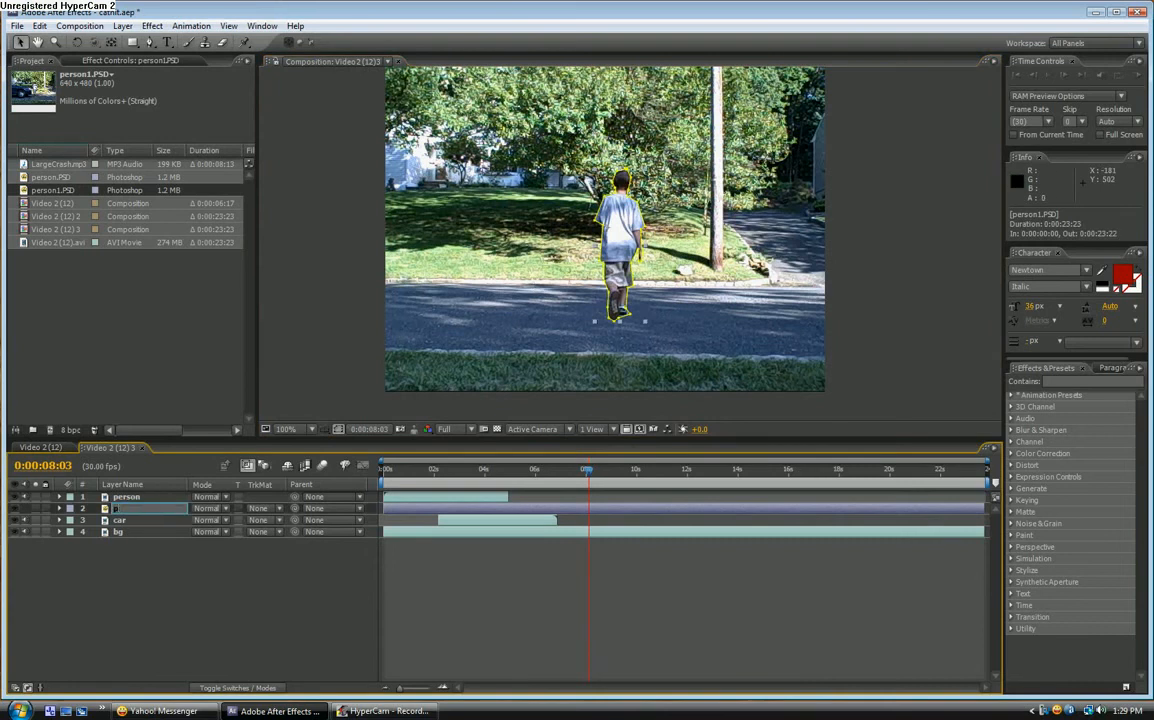
type("ic")
key("Return")
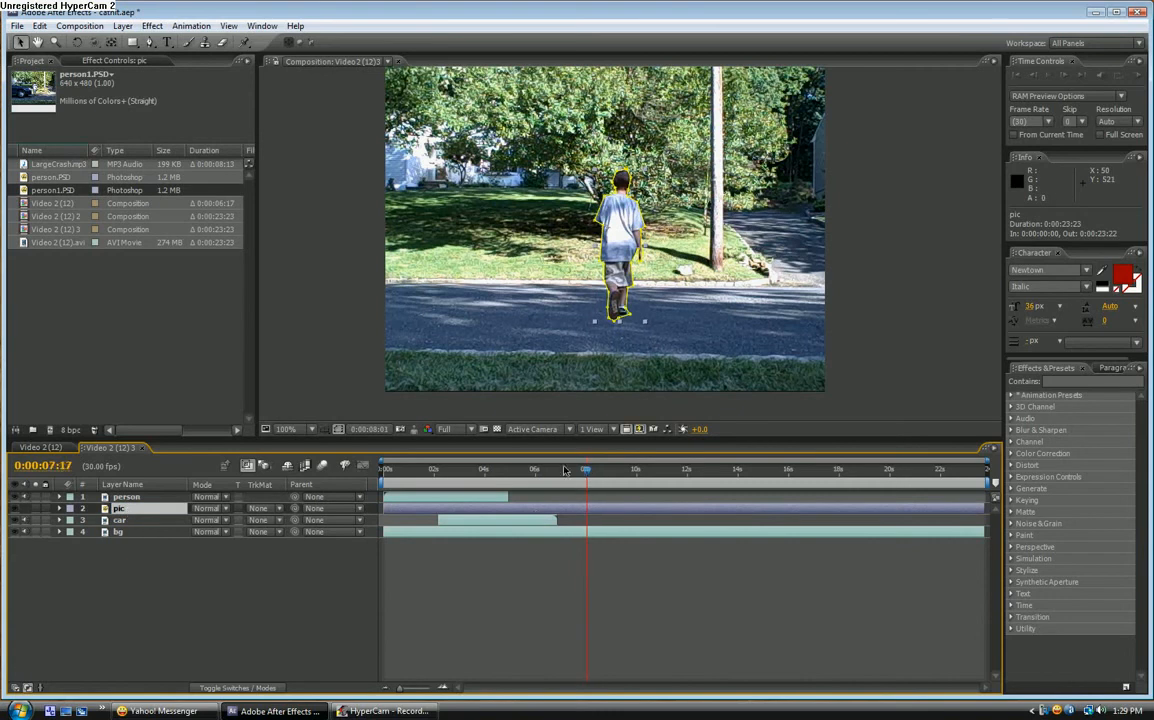
- At 0:00:04:29, add a Position keyframe to the pic layer and place the boy in front of the car at about 371, 242
left_click_drag(592, 481, 509, 478)
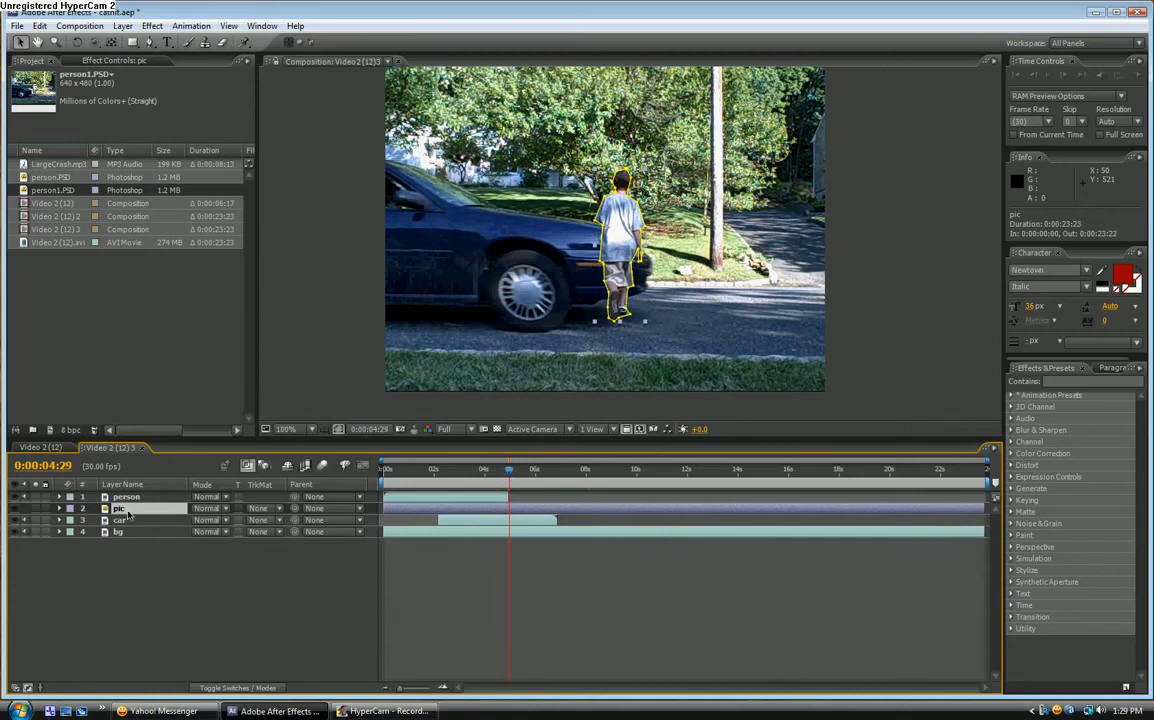
key("p")
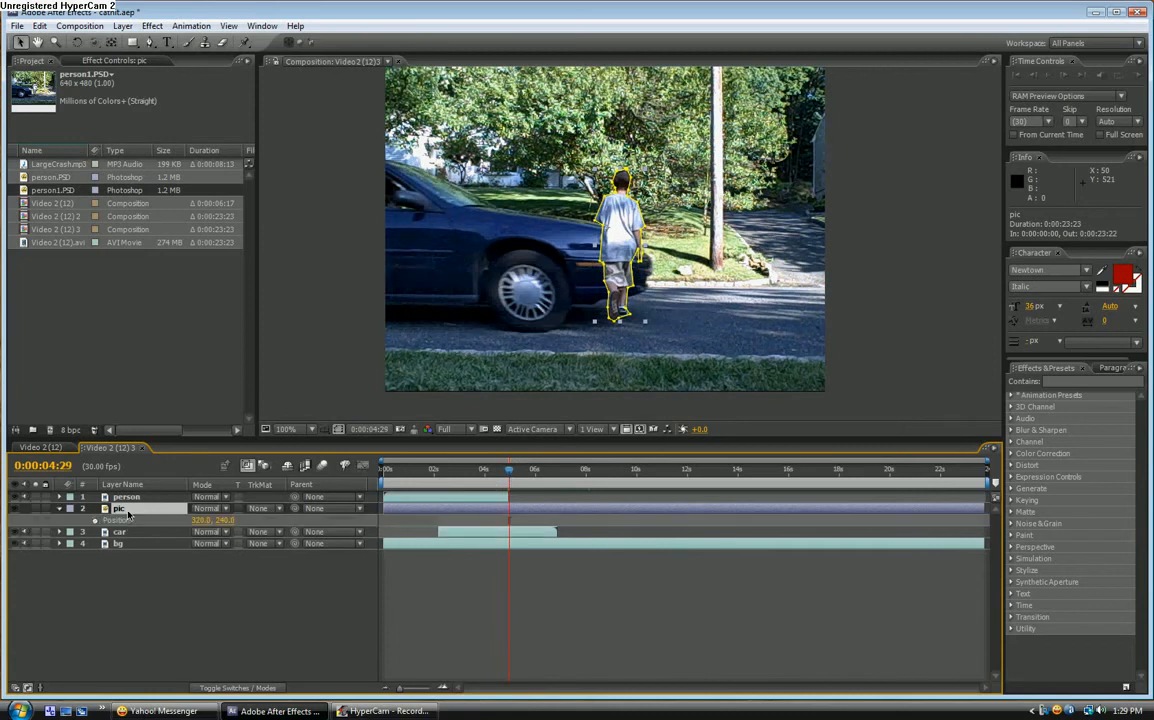
left_click(95, 521)
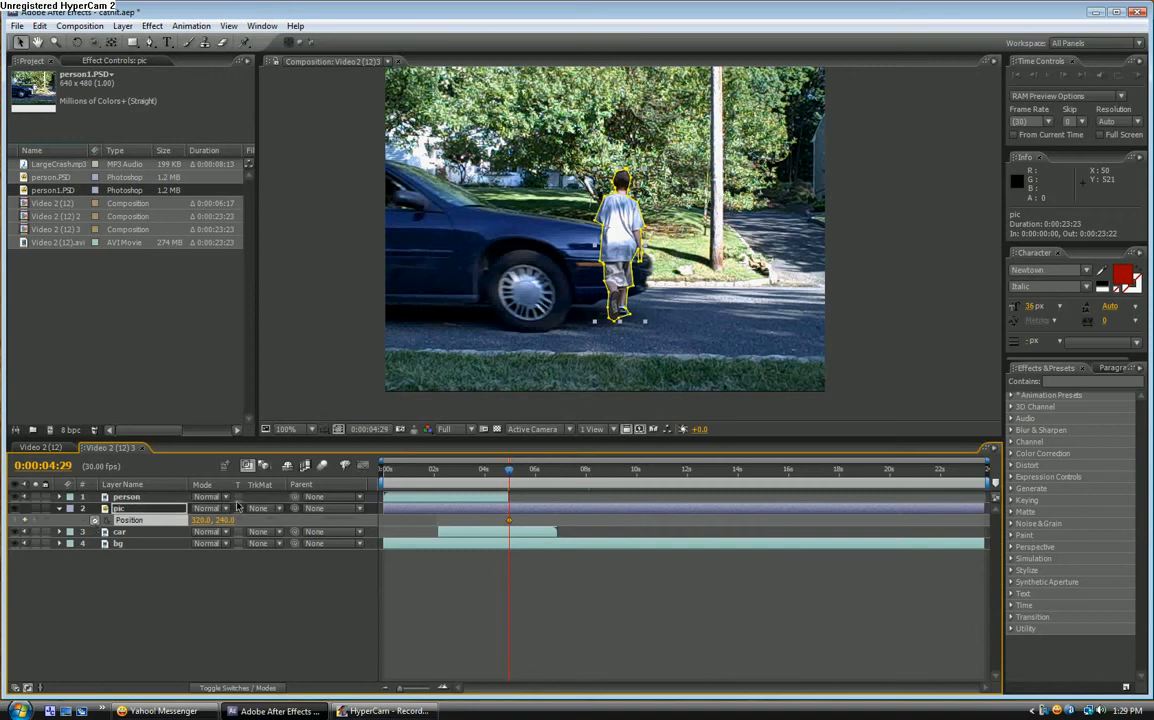
left_click_drag(620, 252, 657, 254)
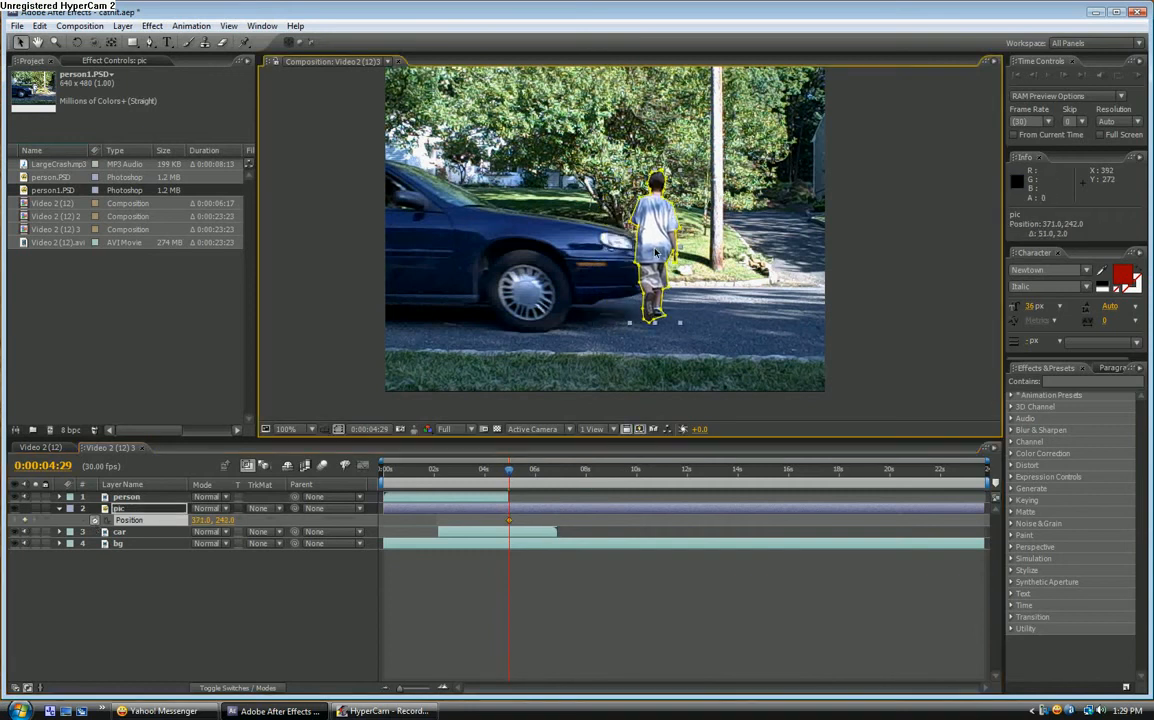
- Keyframe the pic layer's position frame by frame so the boy stays ahead of the moving car, ending at about 715, 245
key("Page_Down")
left_click_drag(655, 253, 896, 259)
key("Page_Down")
key("Page_Down")
key("Page_Down")
key("Page_Down")
key("Page_Down")
- Collapse the pic layer and, at 0:00:05:01, place Puppet pins on the boy's head, torso and knees
left_click_drag(516, 472, 513, 472)
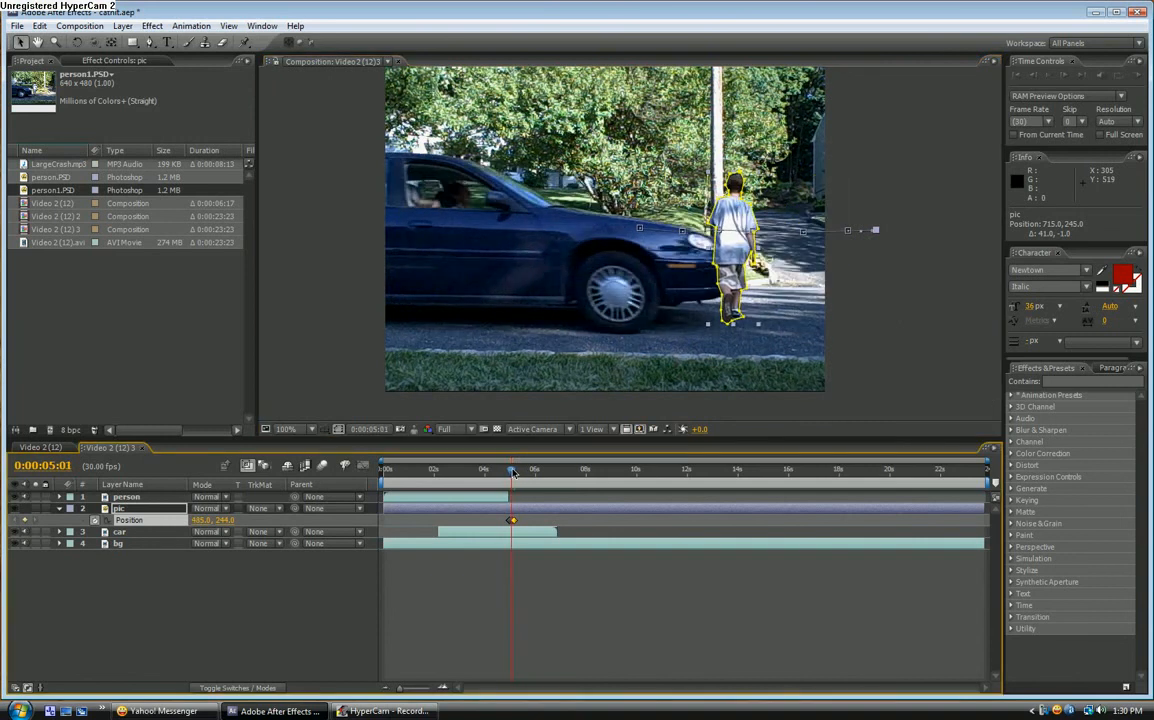
left_click(60, 509)
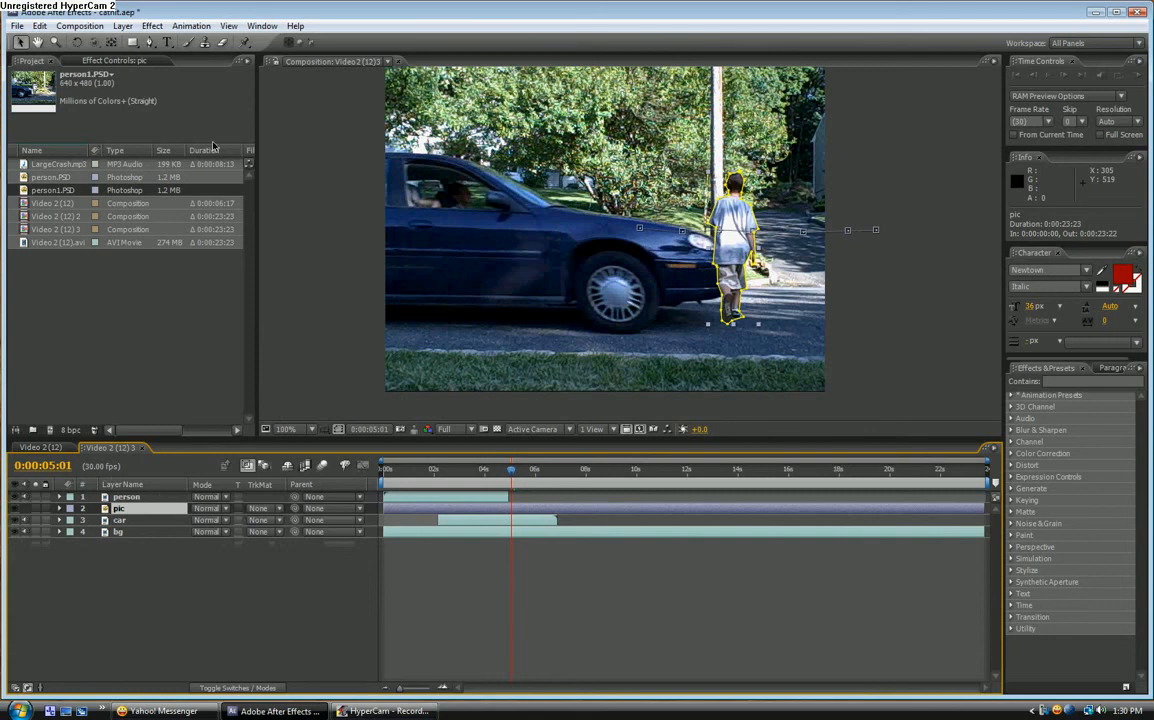
left_click(244, 43)
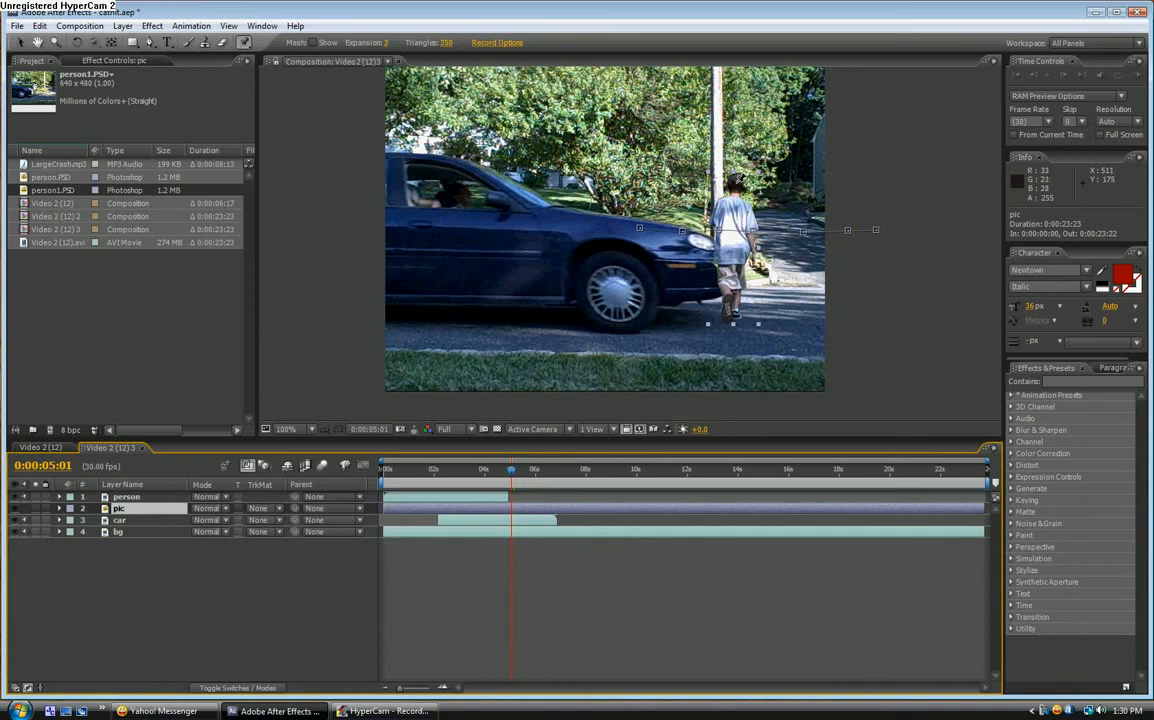
left_click(735, 181)
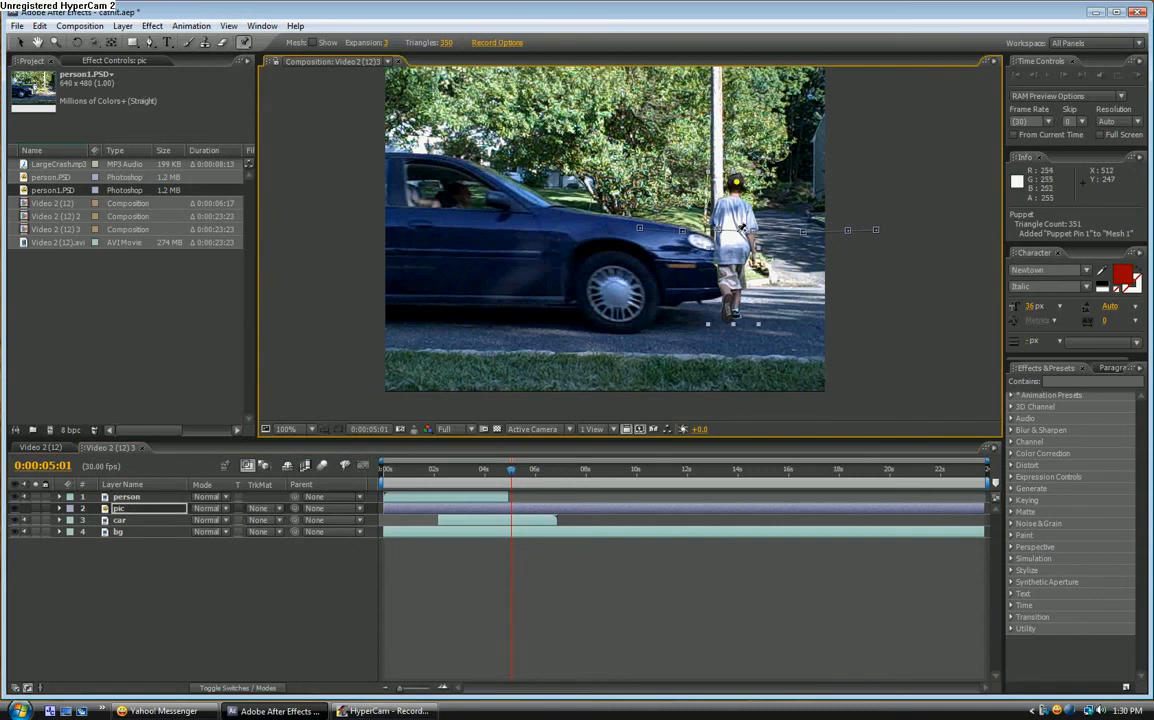
left_click(738, 229)
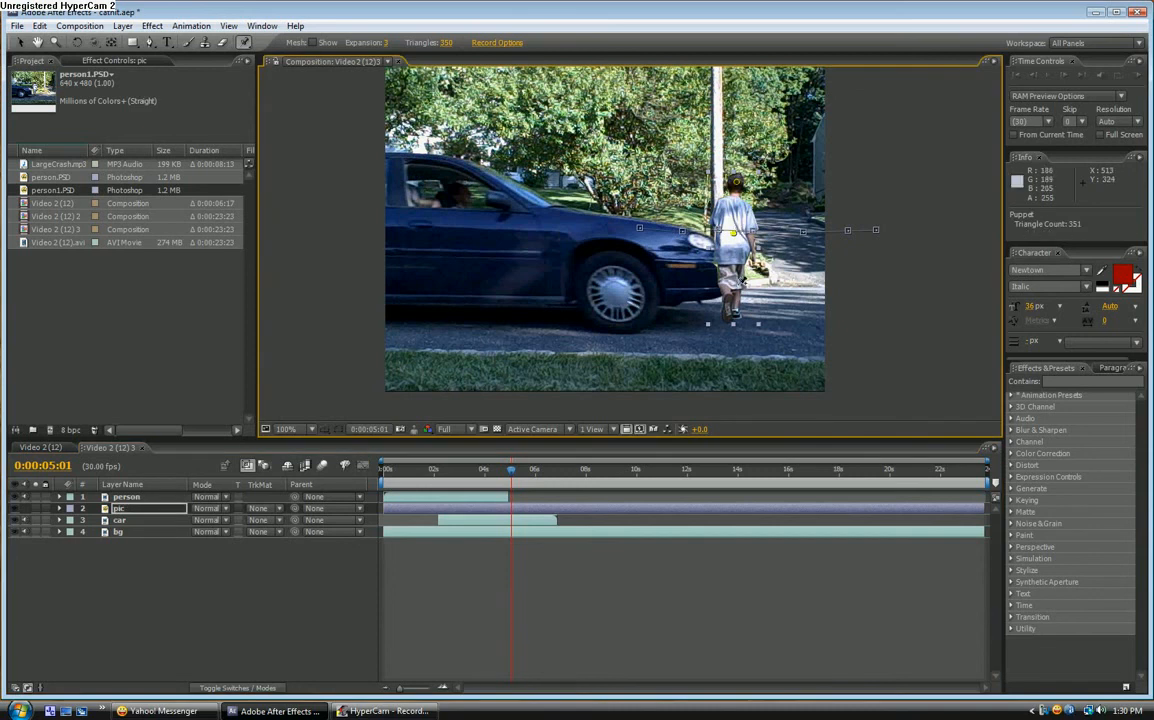
left_click(735, 286)
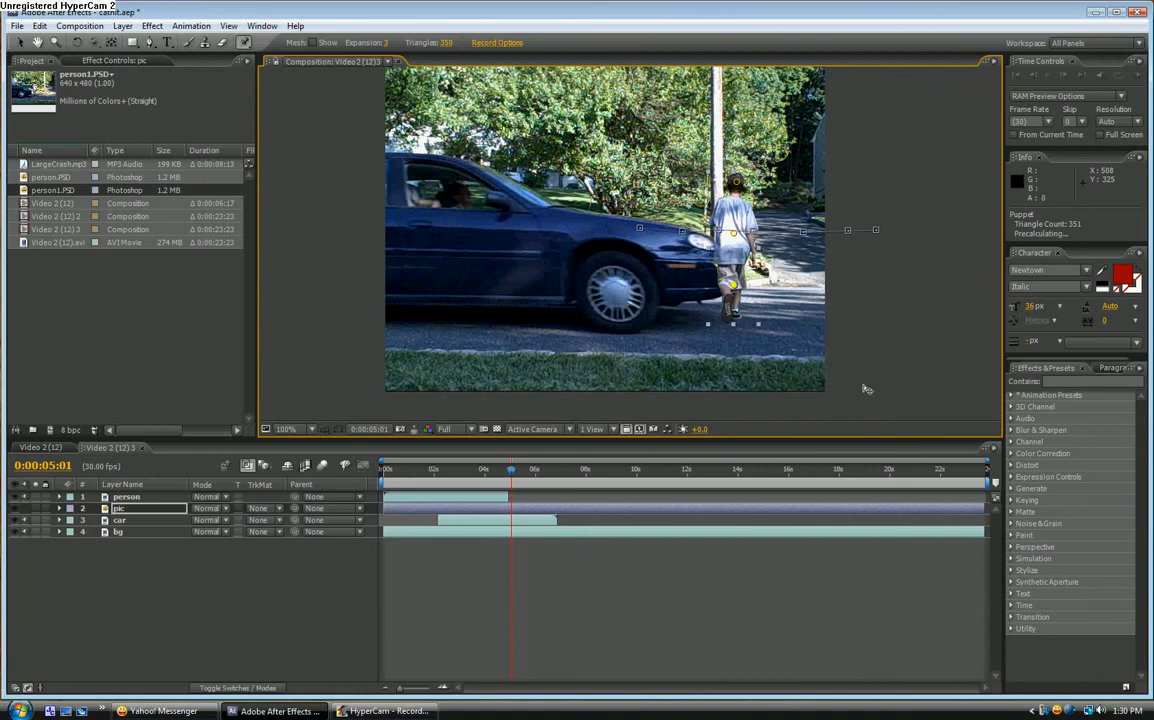
- Add Puppet Starch pins to the boy's upper back, hip and lower leg, then return to the Selection tool
left_click(244, 44)
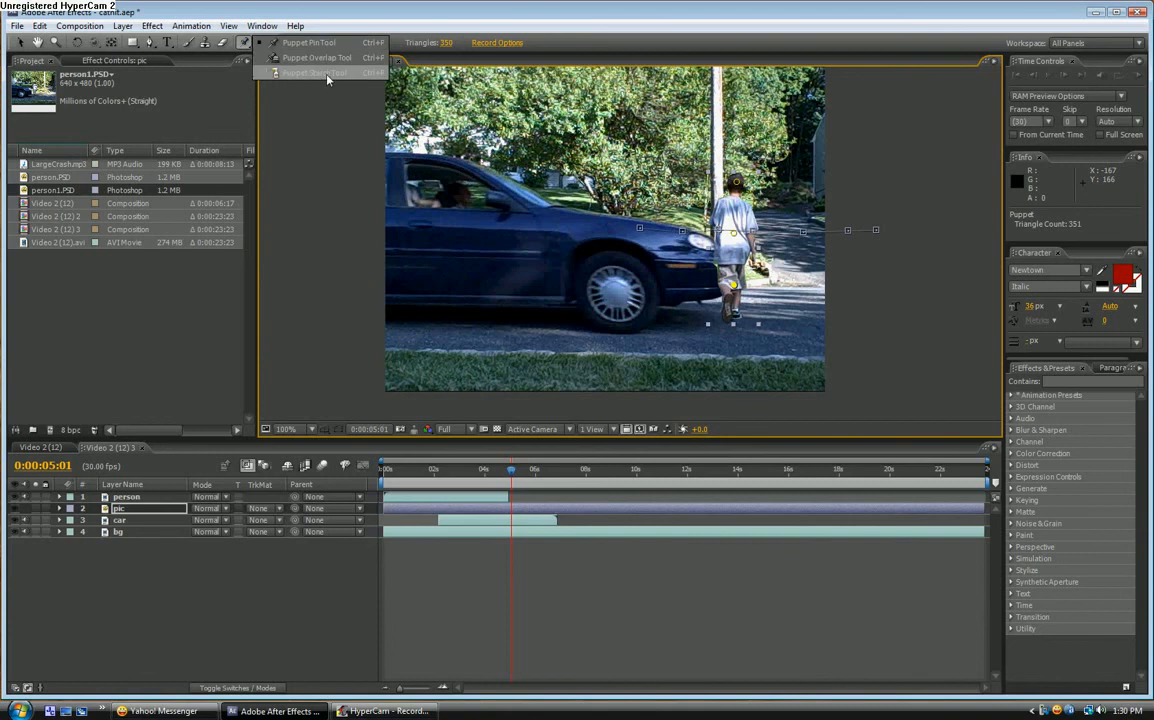
left_click(327, 79)
left_click(723, 218)
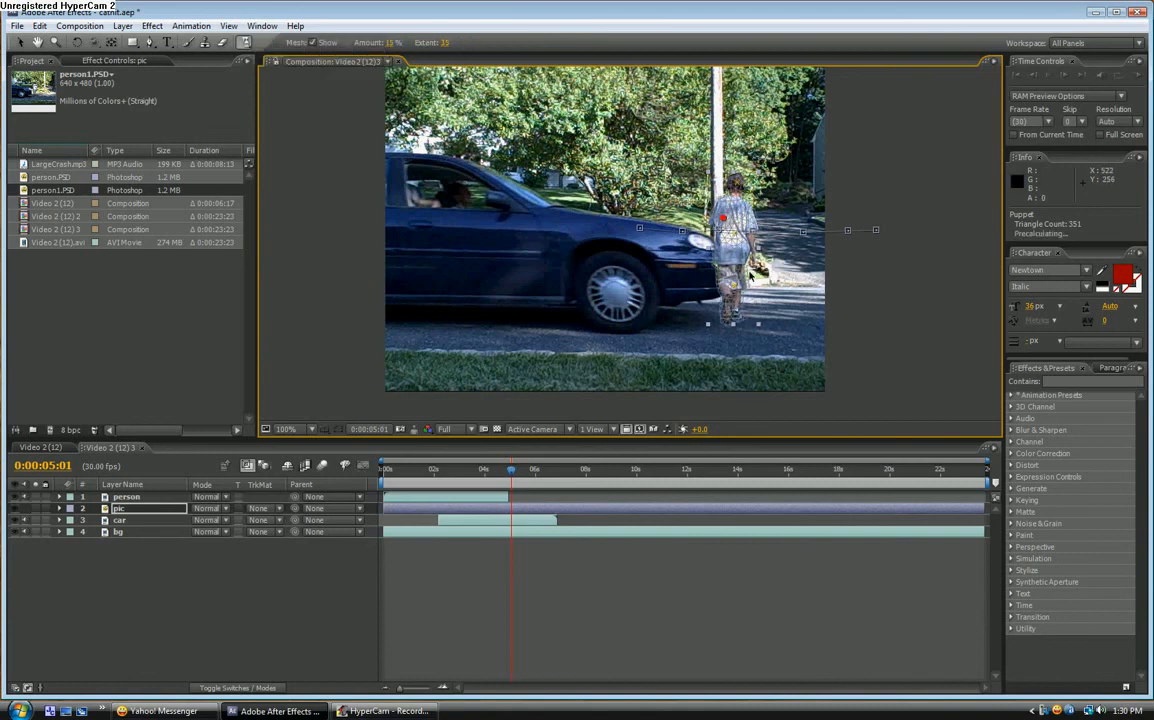
left_click(745, 252)
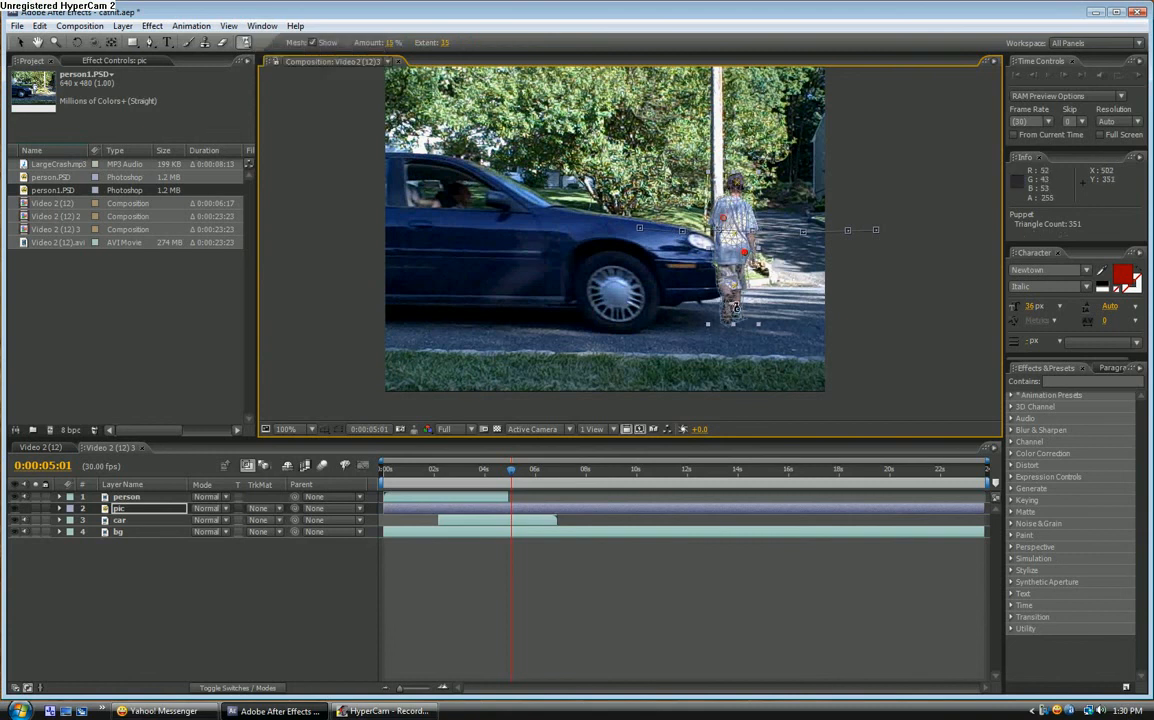
left_click(731, 303)
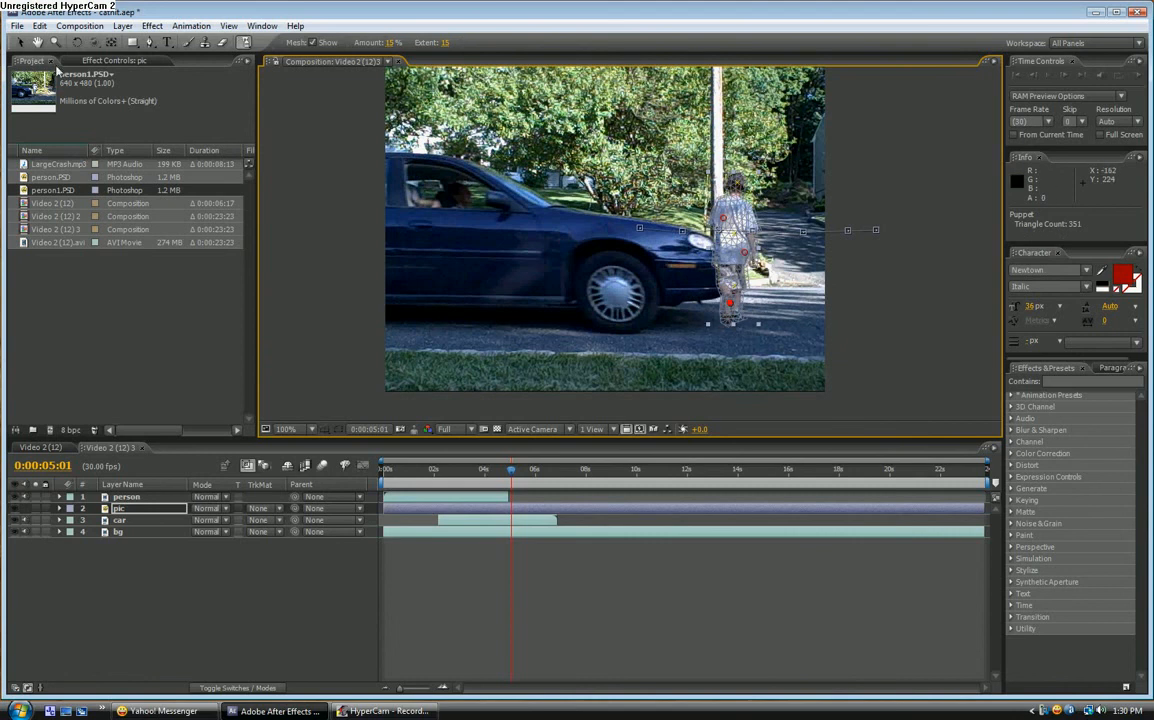
key("v")
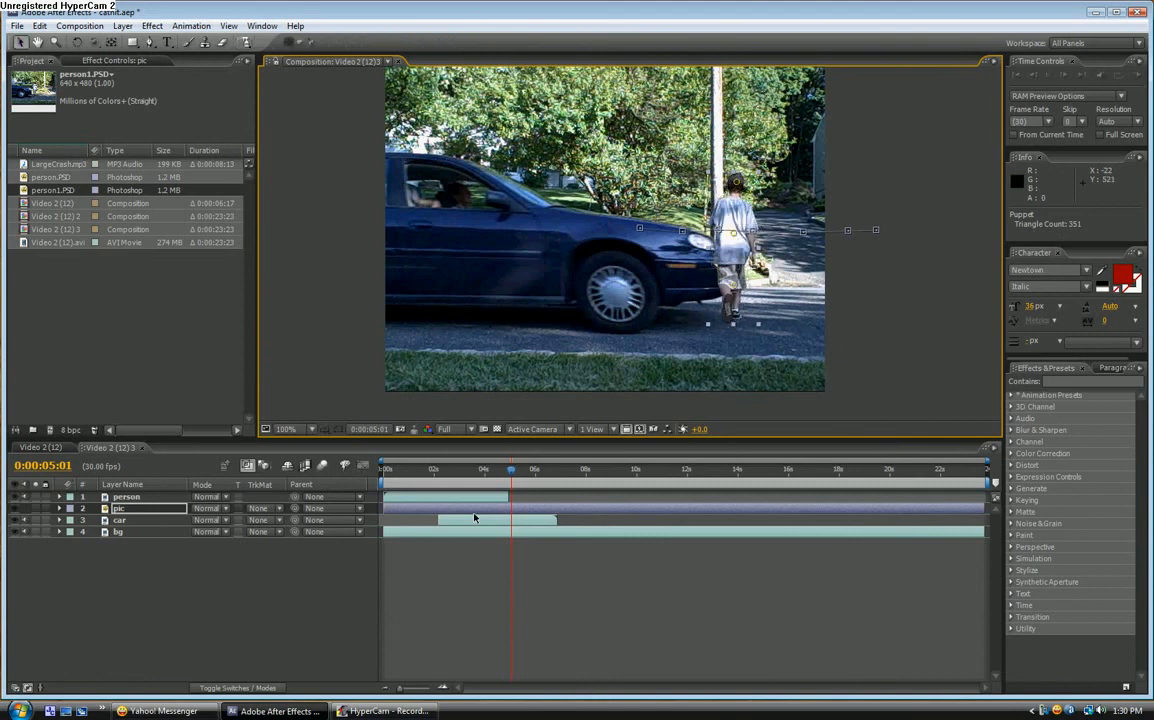
- At 0:00:05:01, bend the boy over the car's hood with the head pin, shift the knee pin slightly away from the car, and check neighbouring frames
key("Page_Up")
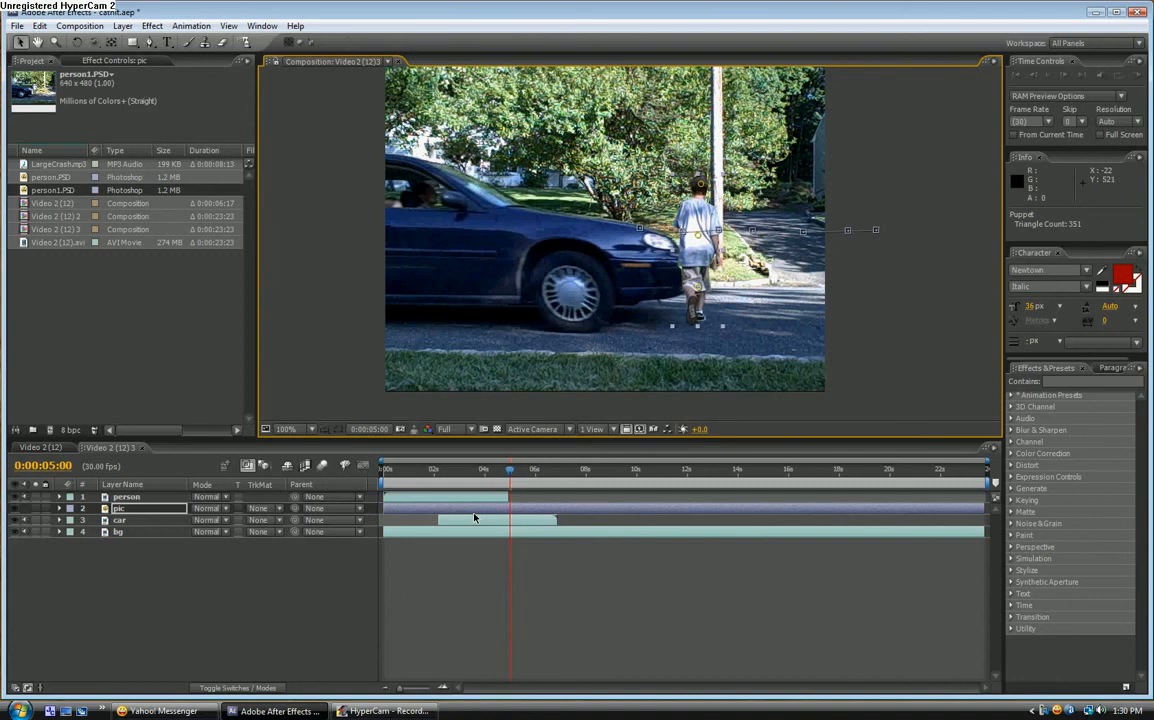
key("Page_Down")
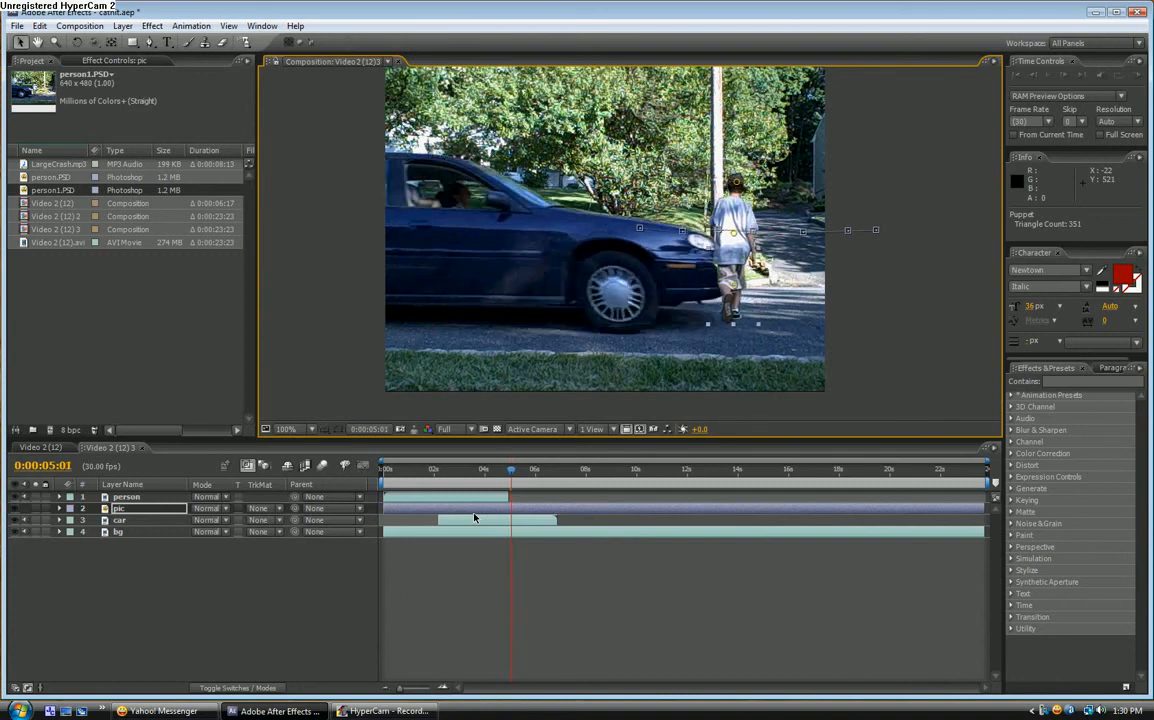
left_click_drag(736, 182, 683, 210)
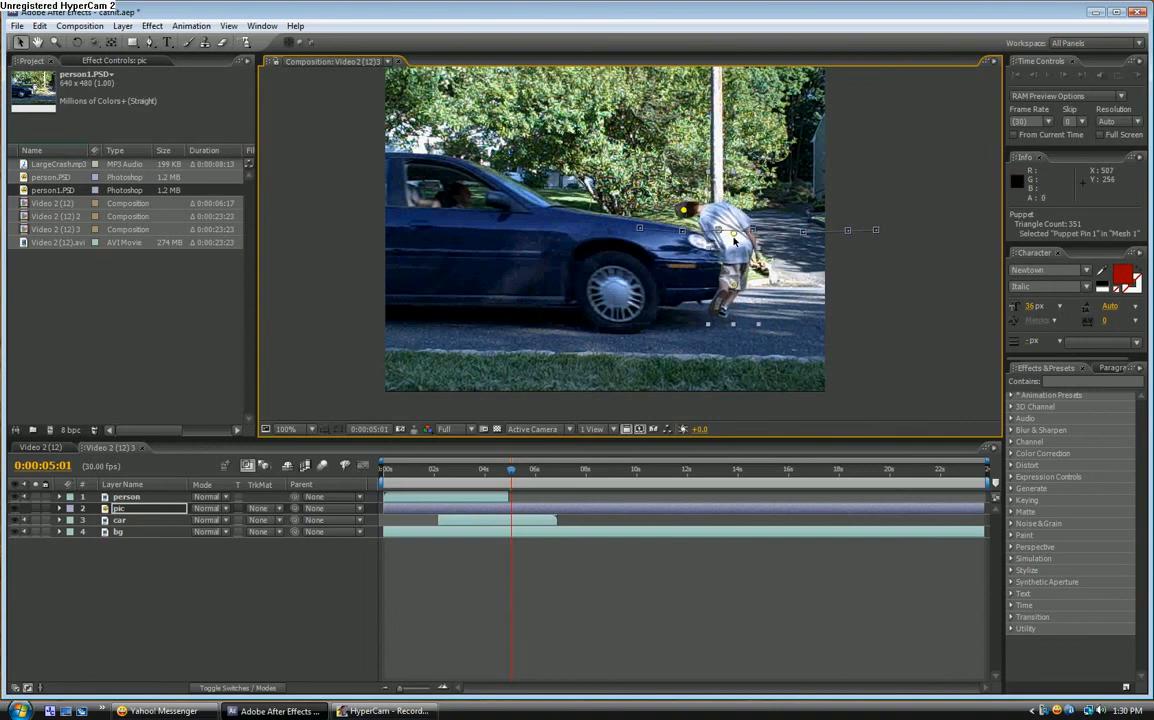
left_click(735, 238)
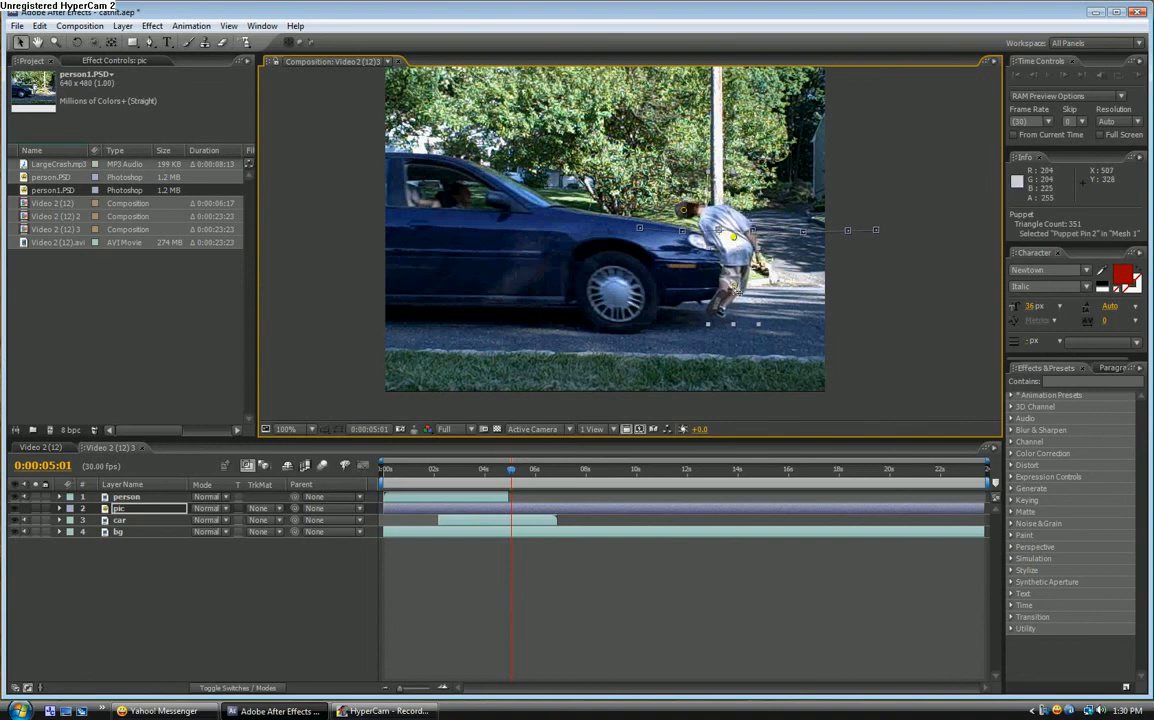
left_click(735, 286)
left_click_drag(736, 291, 742, 294)
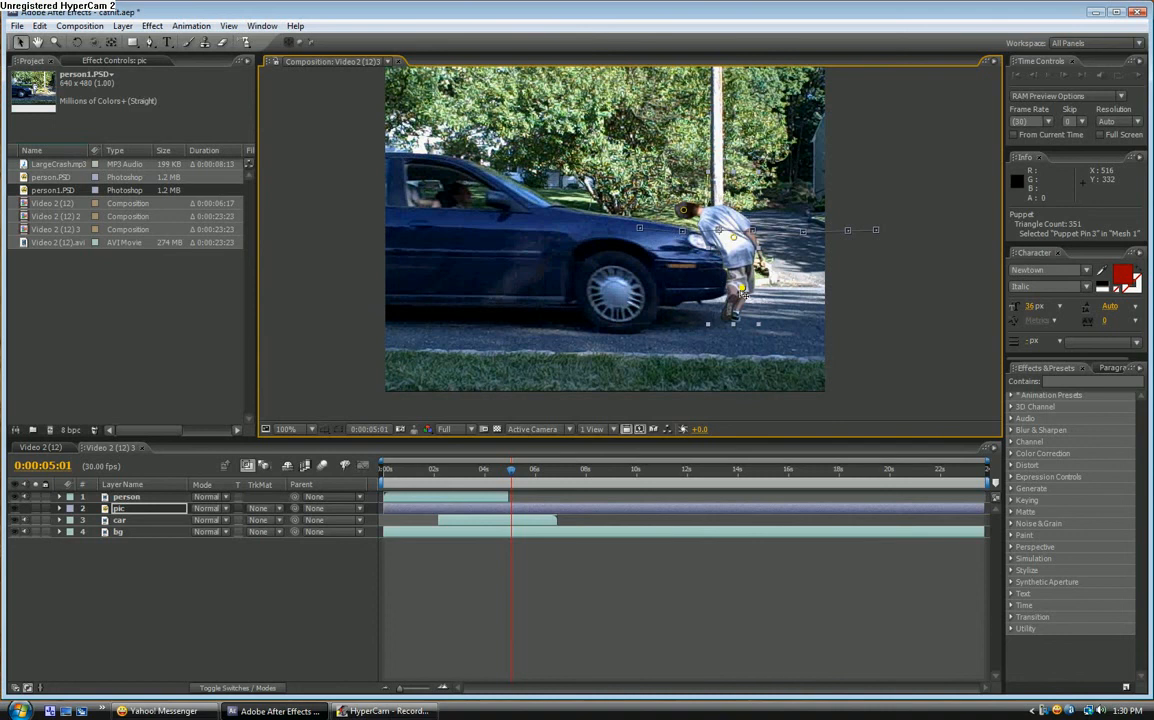
key("Page_Down")
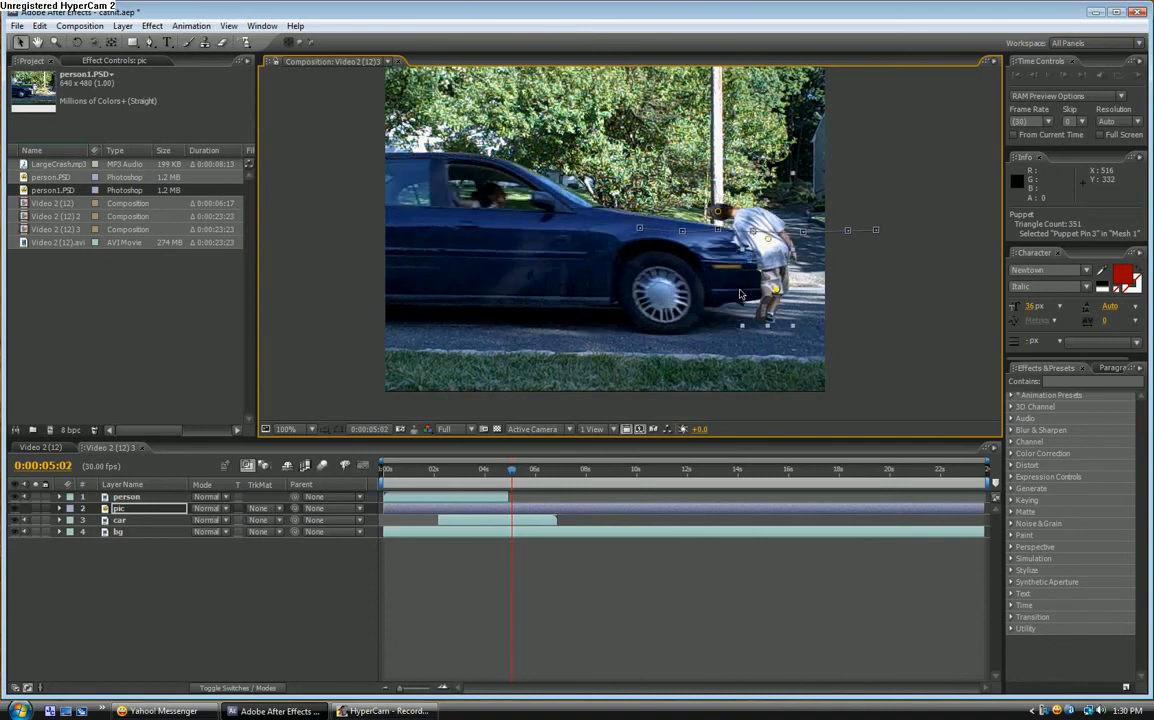
key("Page_Down")
key("Page_Up")
key("Page_Up")
key("Page_Up")
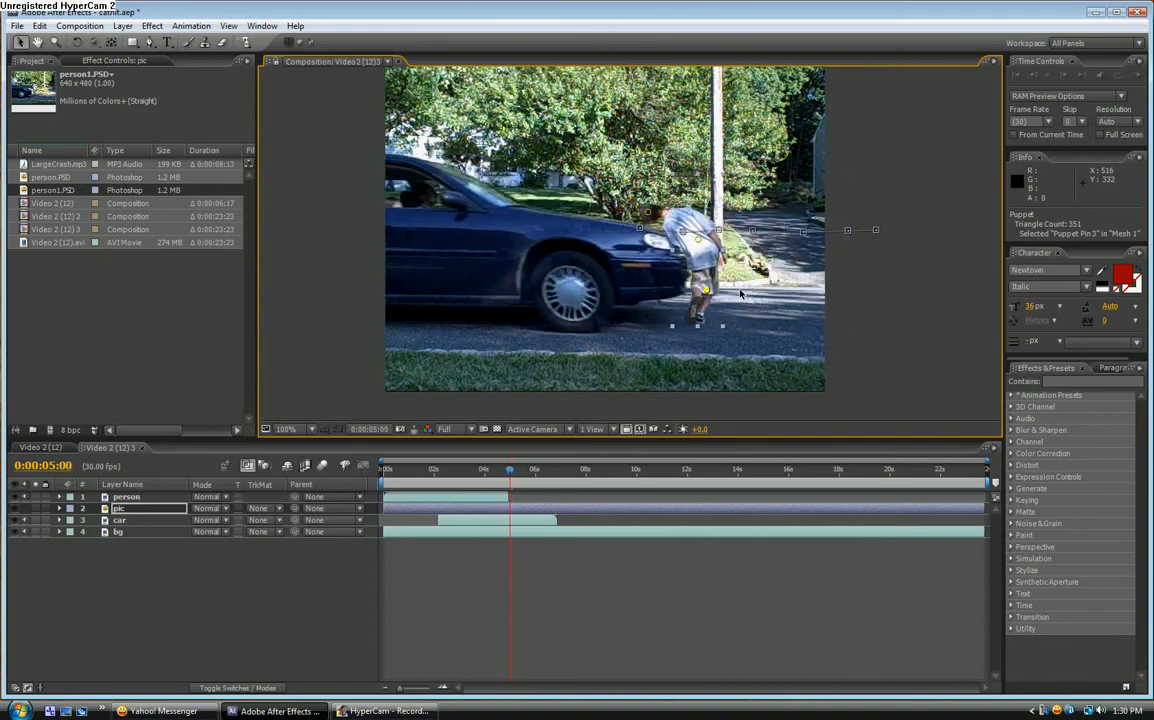
- Step frame by frame from 0:00:04:29 to 0:00:05:02 to examine the boy's bend against the car's hood at impact
key("Page_Up")
key("Page_Up")
key("Page_Down")
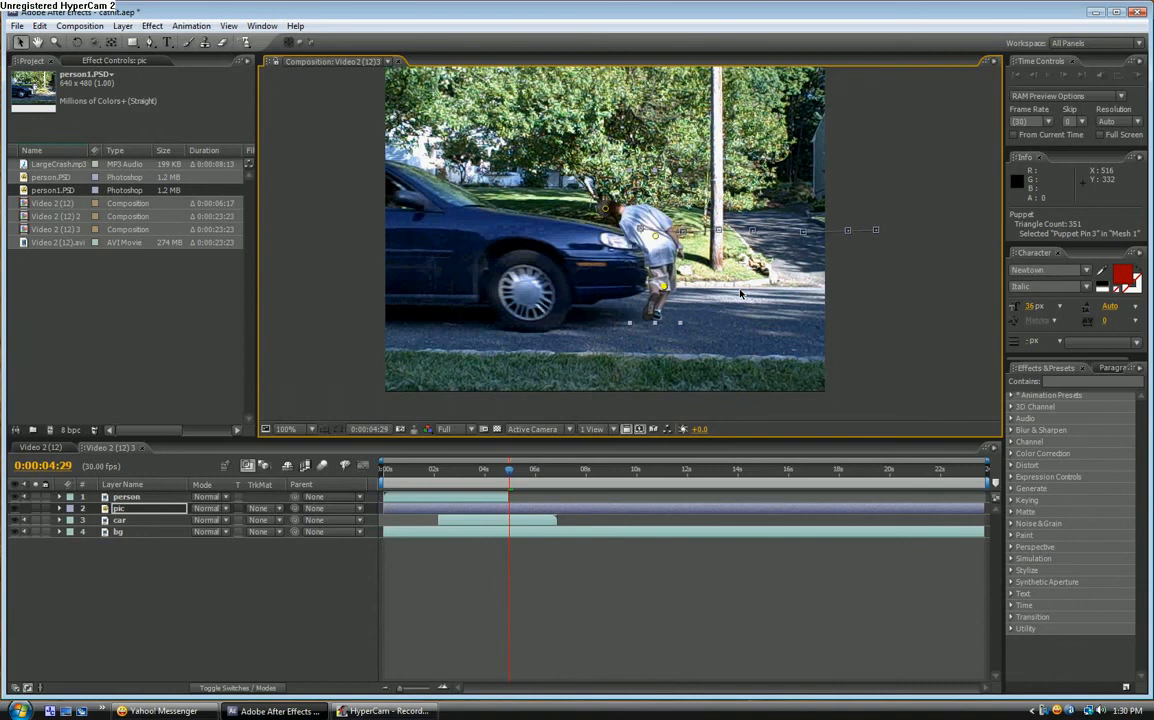
key("Page_Down")
key("Page_Down")
key("Page_Down")
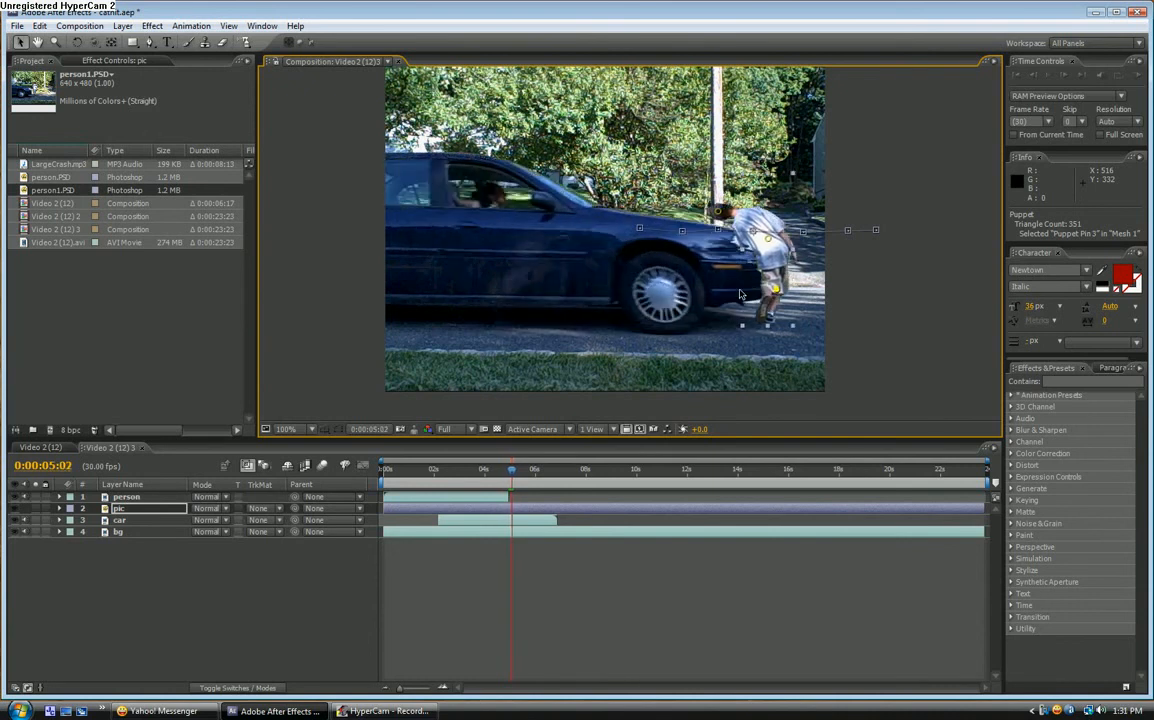
key("Page_Up")
key("Page_Up")
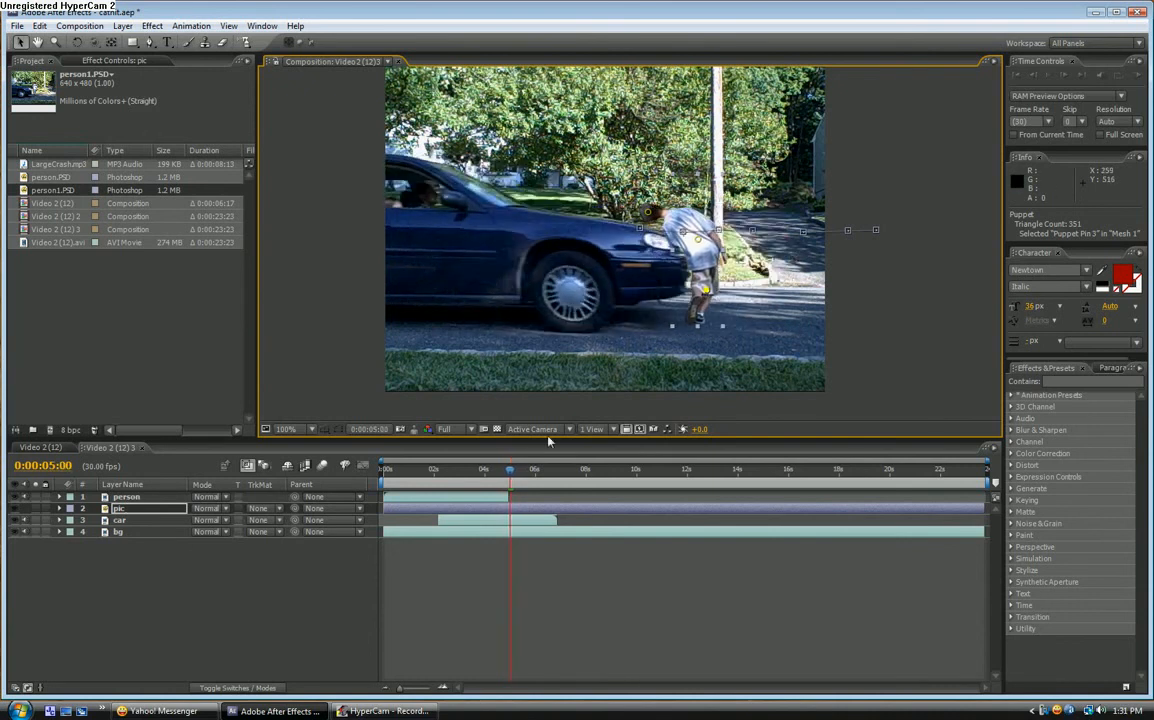
- At 0:00:03:02, feather the person layer's Mask 1 by 19 pixels to soften its edge, and collapse the layer
left_click(487, 469)
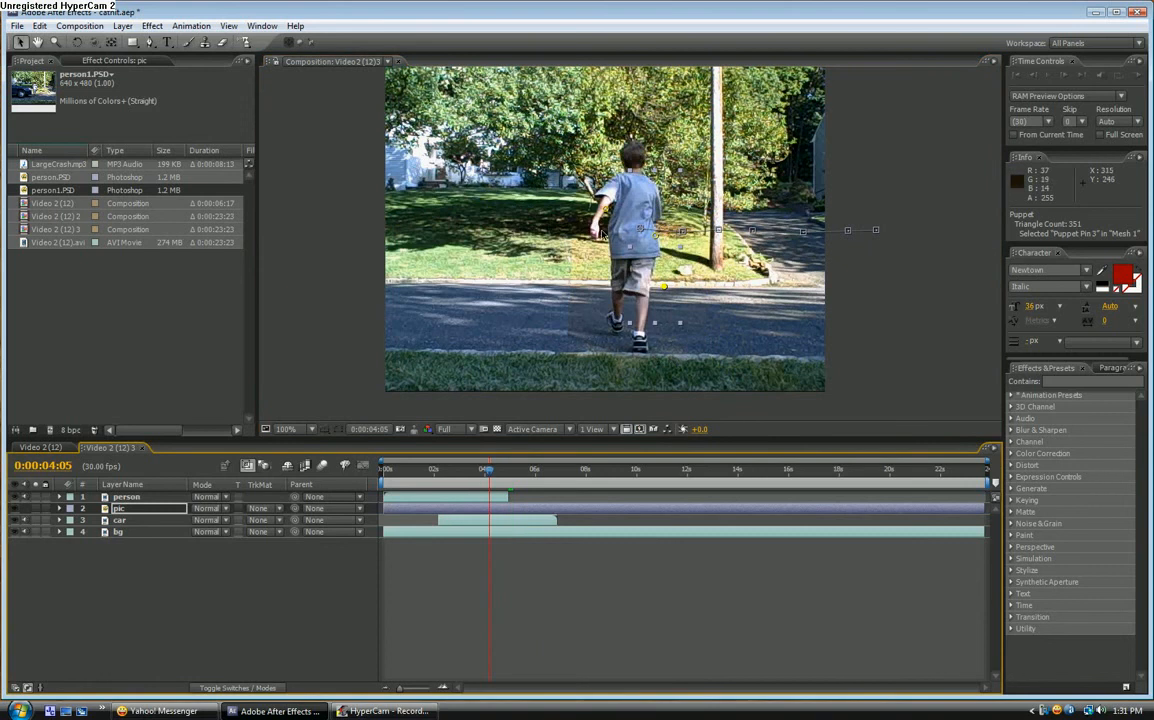
mouse_move(471, 475)
left_mouse_down()
mouse_move(451, 475)
mouse_move(461, 475)
left_mouse_up()
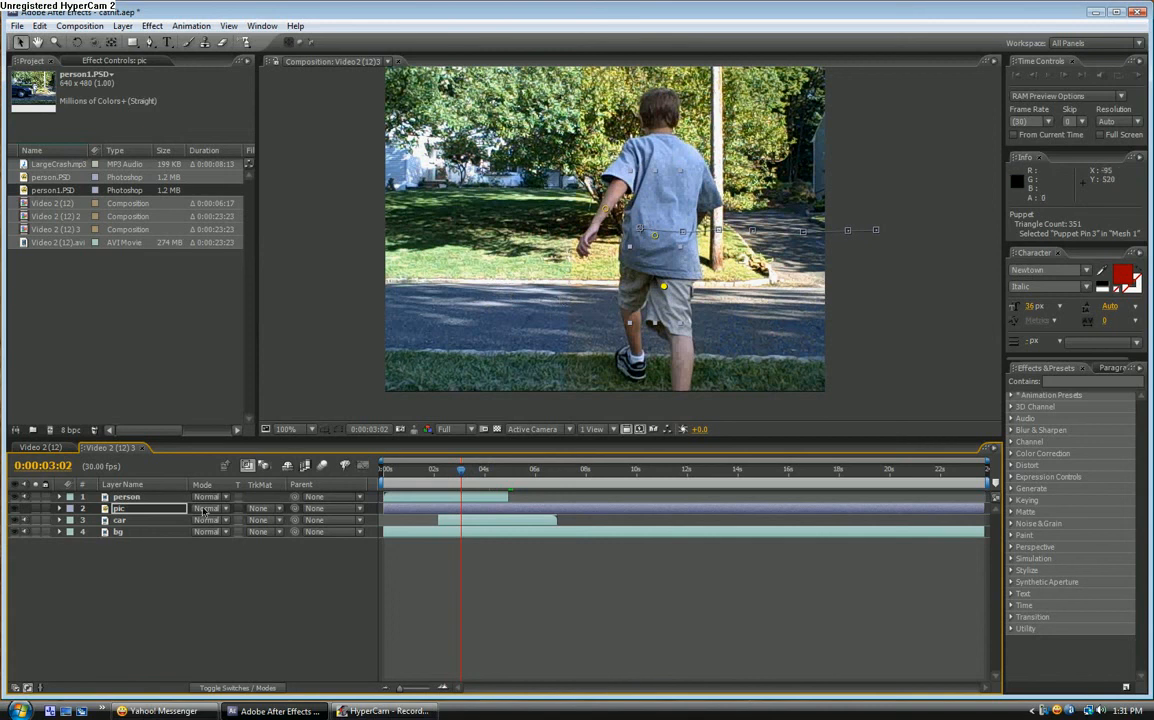
left_click(128, 498)
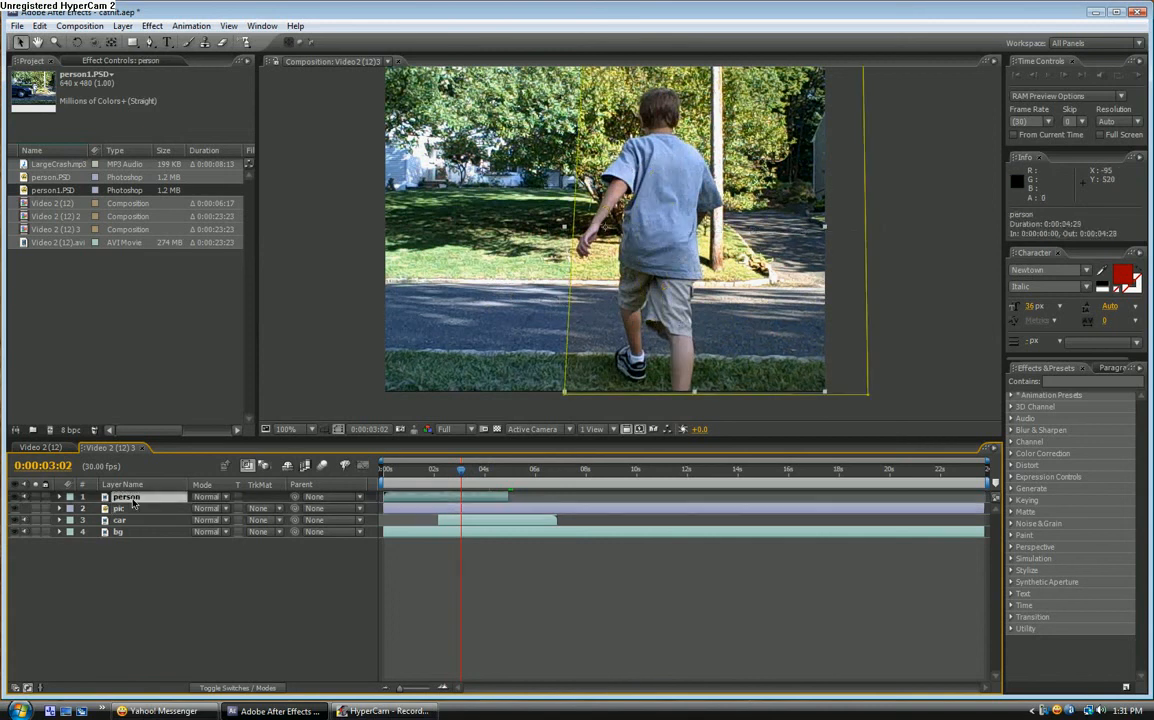
key("f")
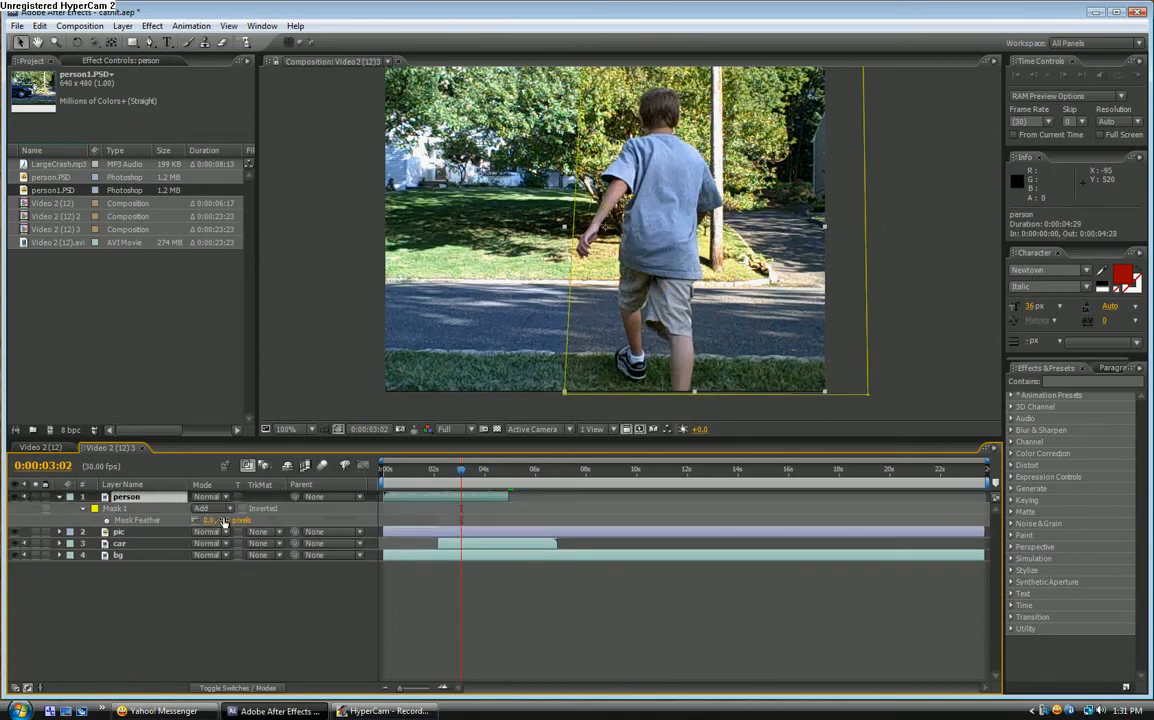
left_click_drag(223, 520, 244, 520)
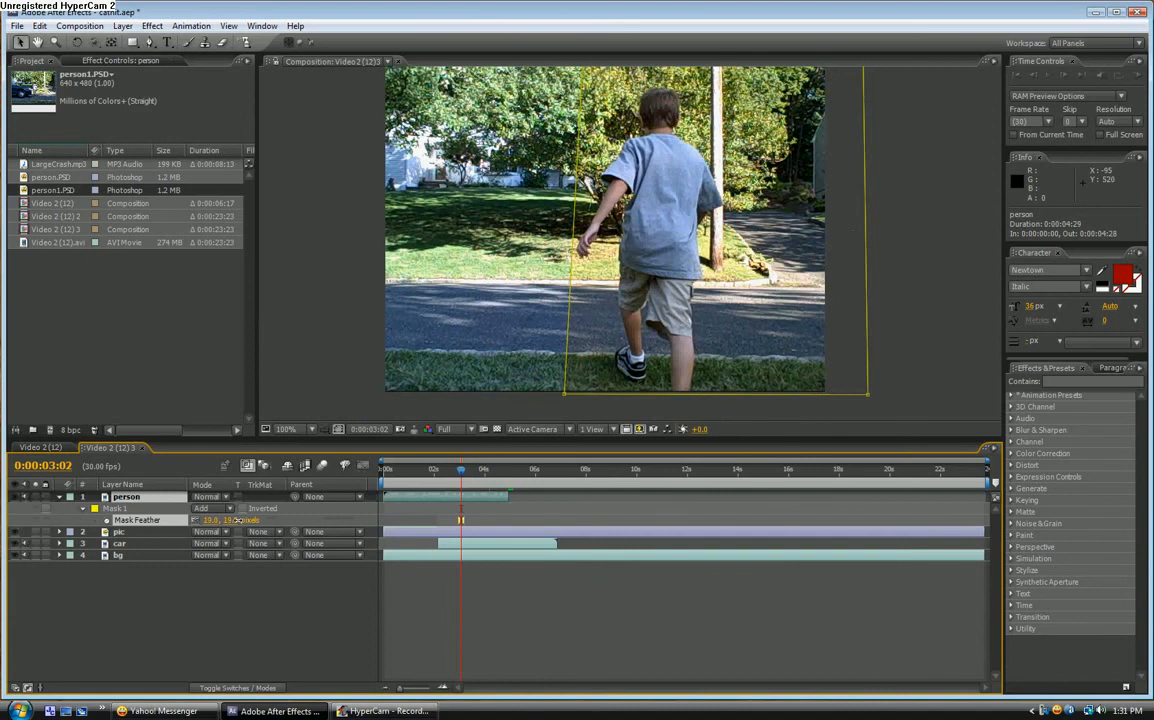
left_click(265, 610)
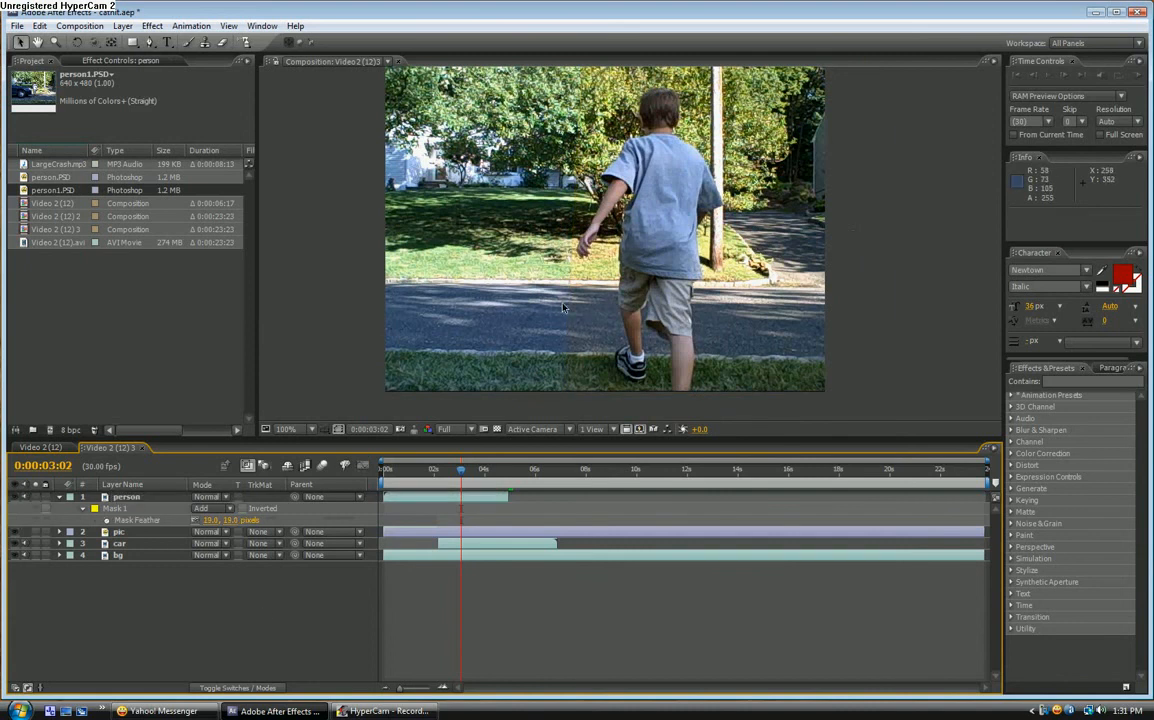
left_click(59, 497)
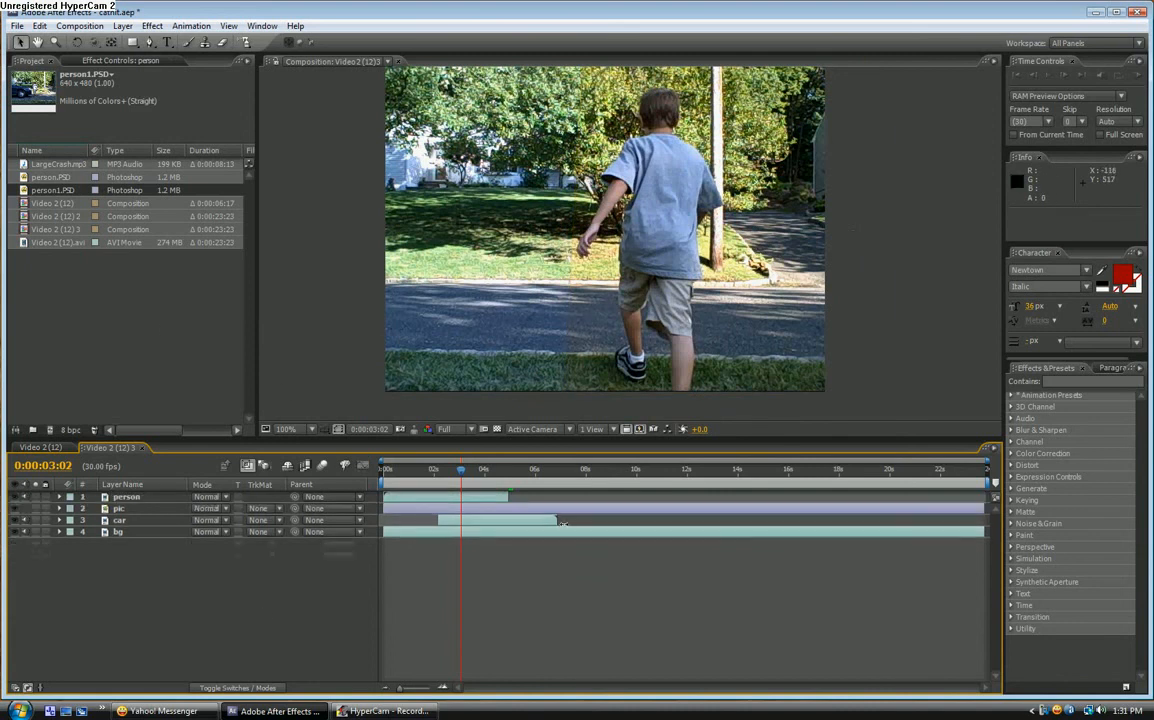
- Add LargeCrash.mp3 beneath the bg layer, shift it to start at 0:00:04:24, and scrub through the impact to check its timing
mouse_move(510, 472)
left_mouse_down()
mouse_move(744, 472)
mouse_move(508, 472)
left_mouse_up()
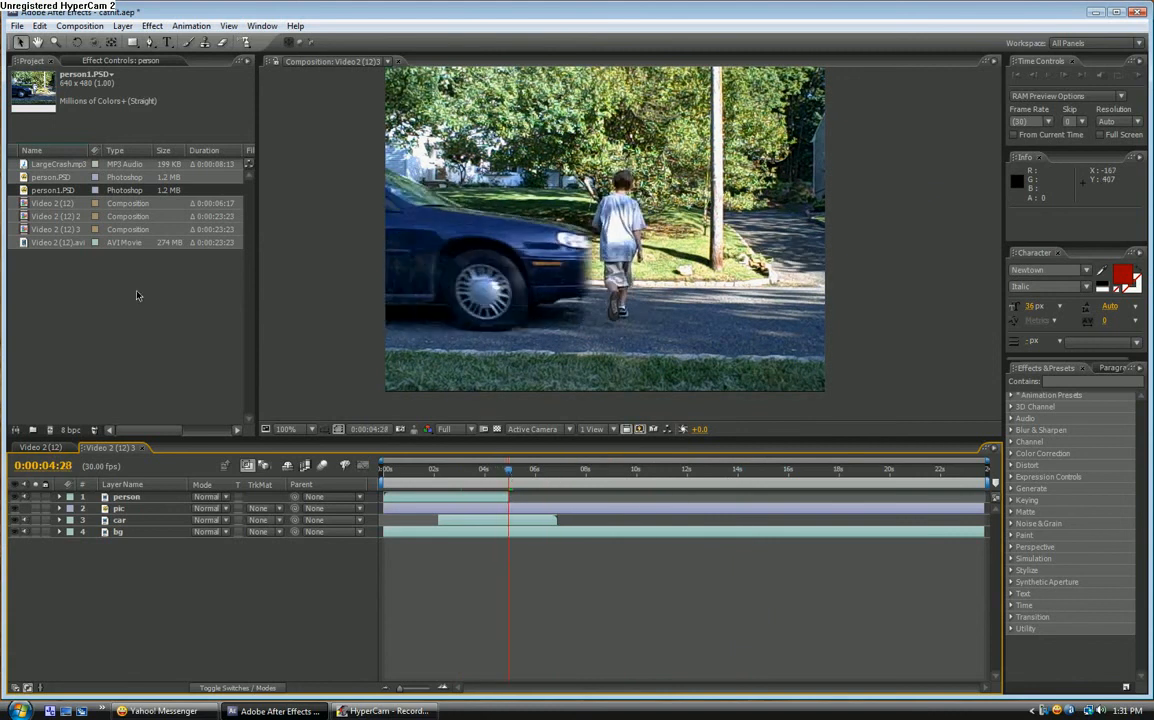
left_click_drag(62, 163, 187, 565)
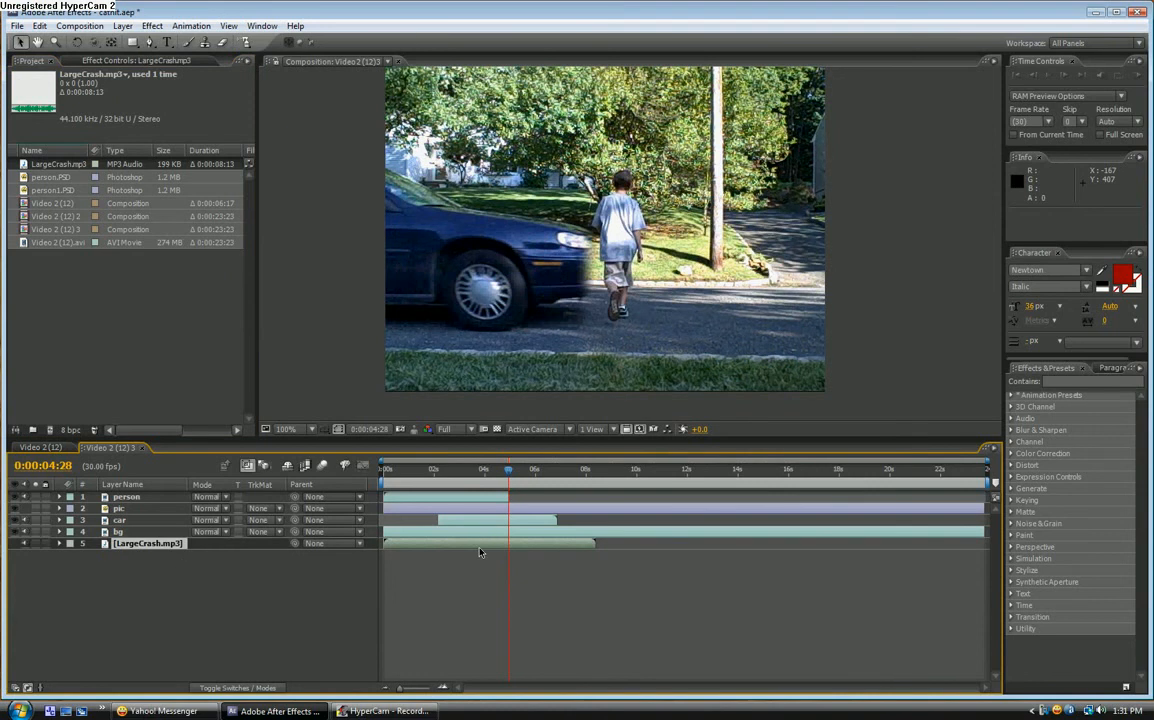
left_click_drag(479, 551, 583, 555)
mouse_move(509, 472)
left_mouse_down()
mouse_move(495, 472)
mouse_move(524, 472)
left_mouse_up()
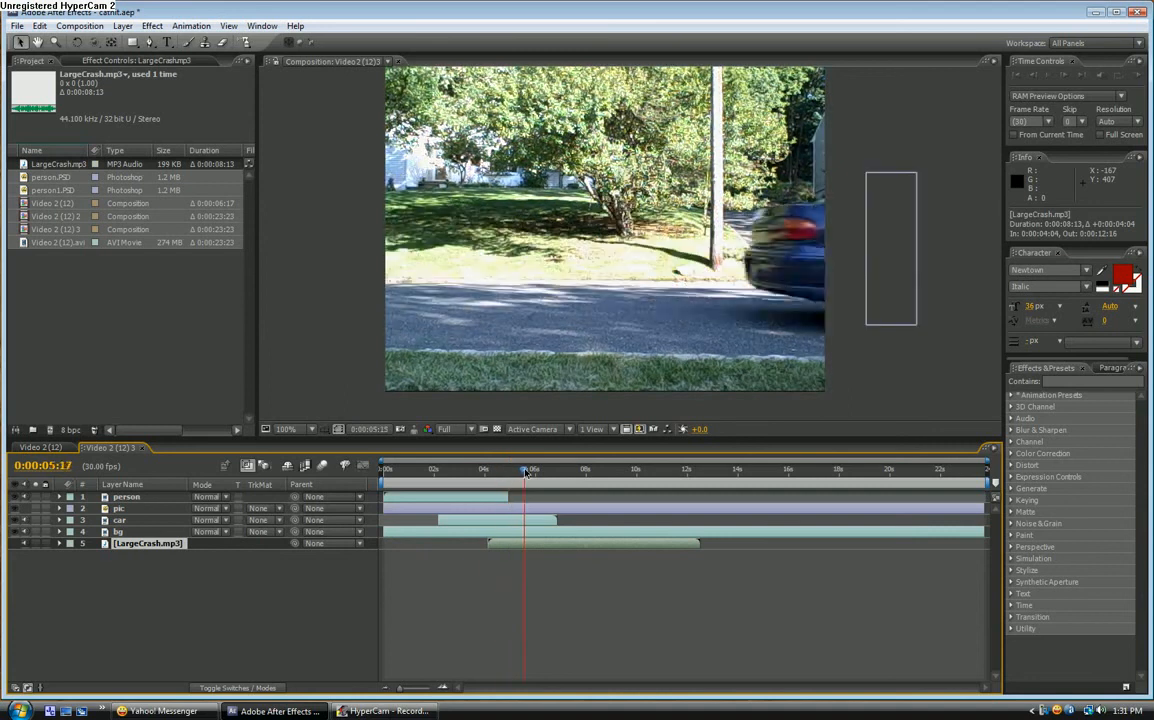
left_click_drag(547, 550, 564, 550)
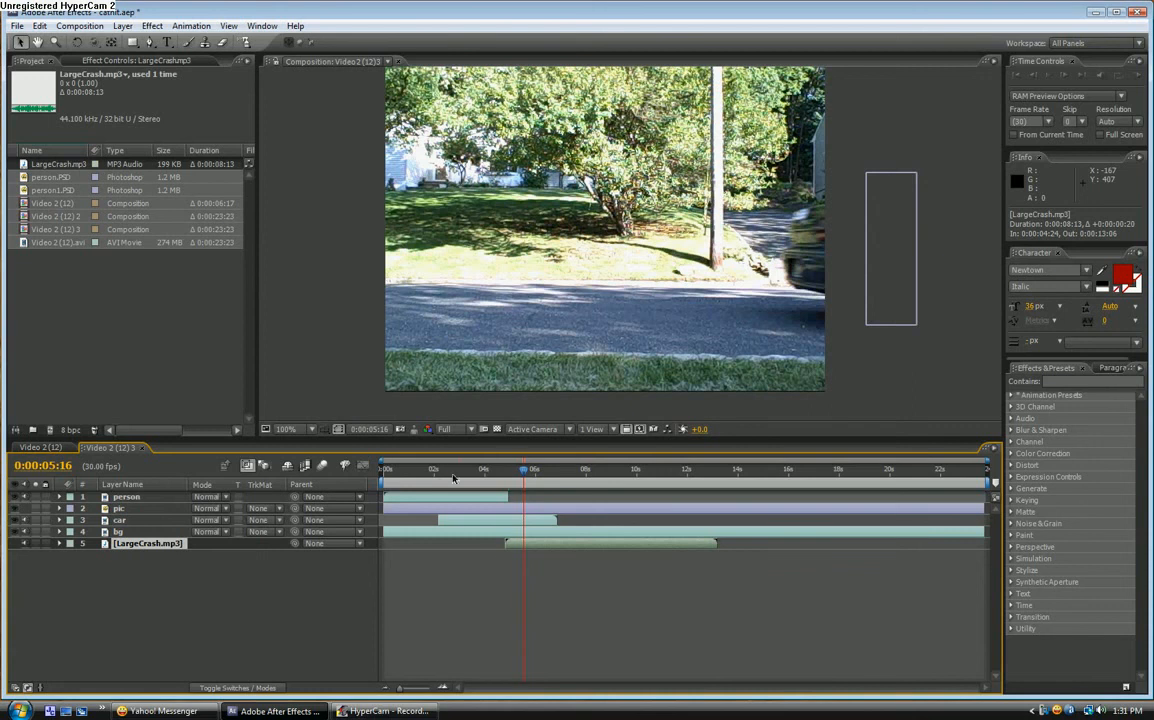
left_click_drag(452, 478, 533, 480)
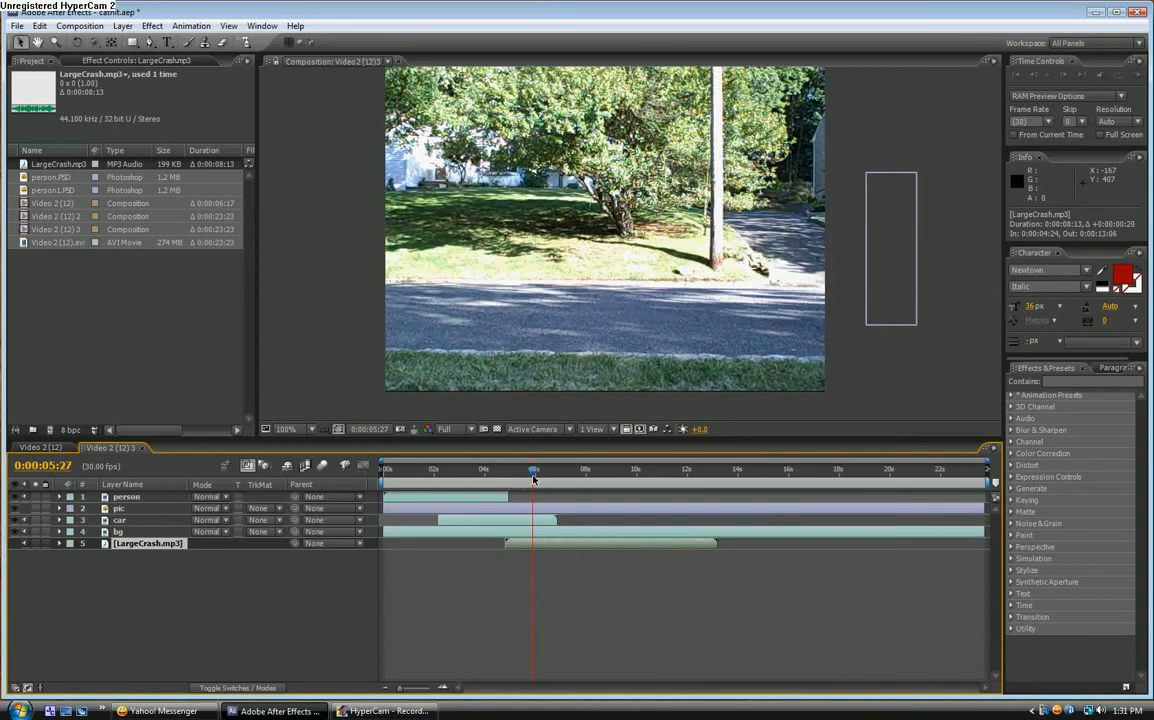